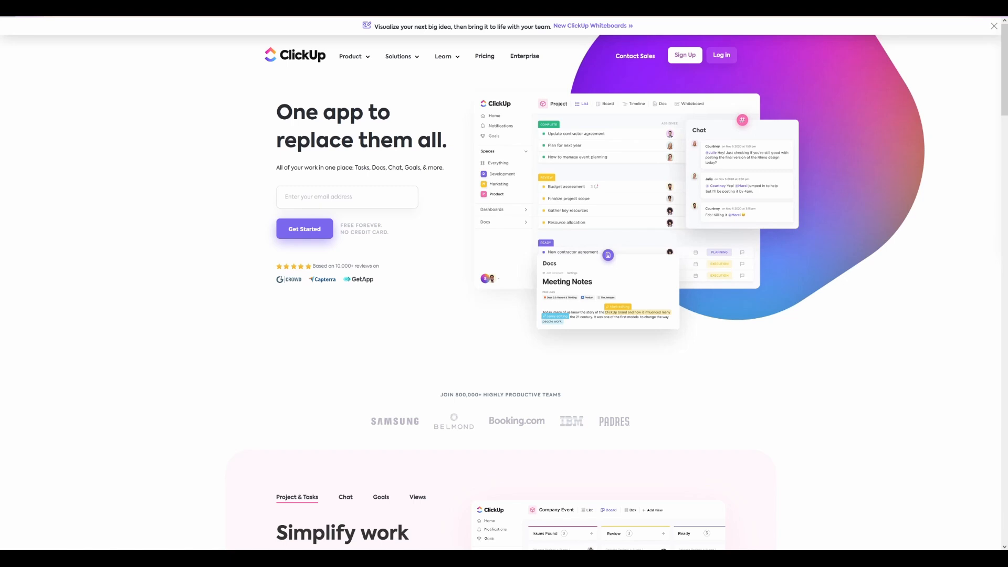
Look through the ClickUp homepage's feature sections, from goals and whiteboards to imports, team uses and support
scroll(802, 312, "down", 5)
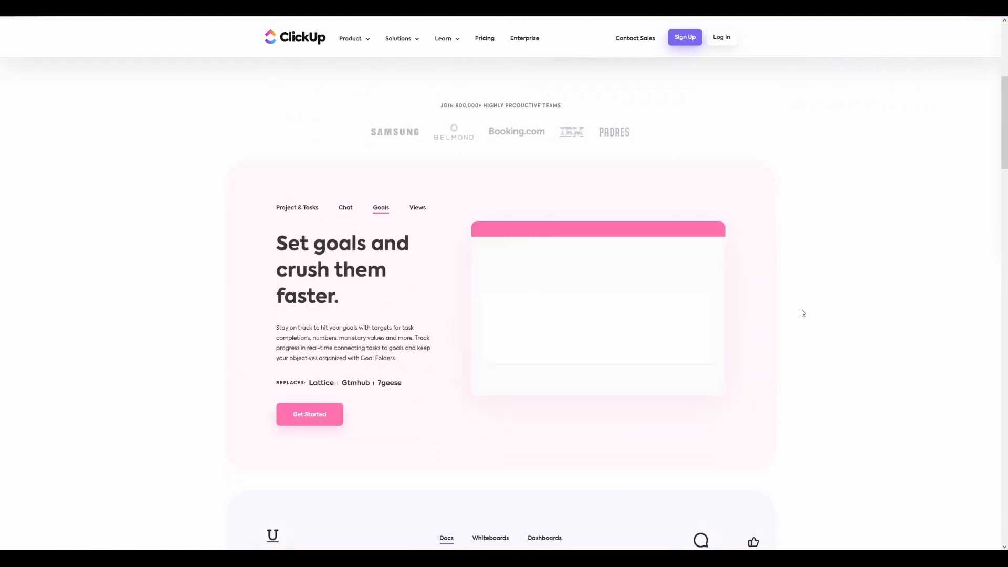
scroll(824, 317, "down", 1)
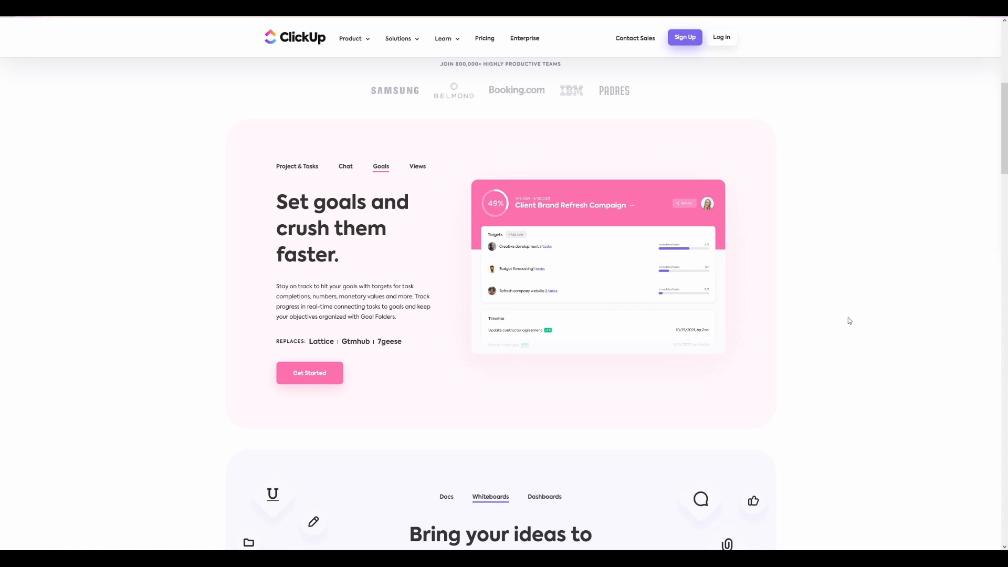
scroll(879, 302, "down", 7)
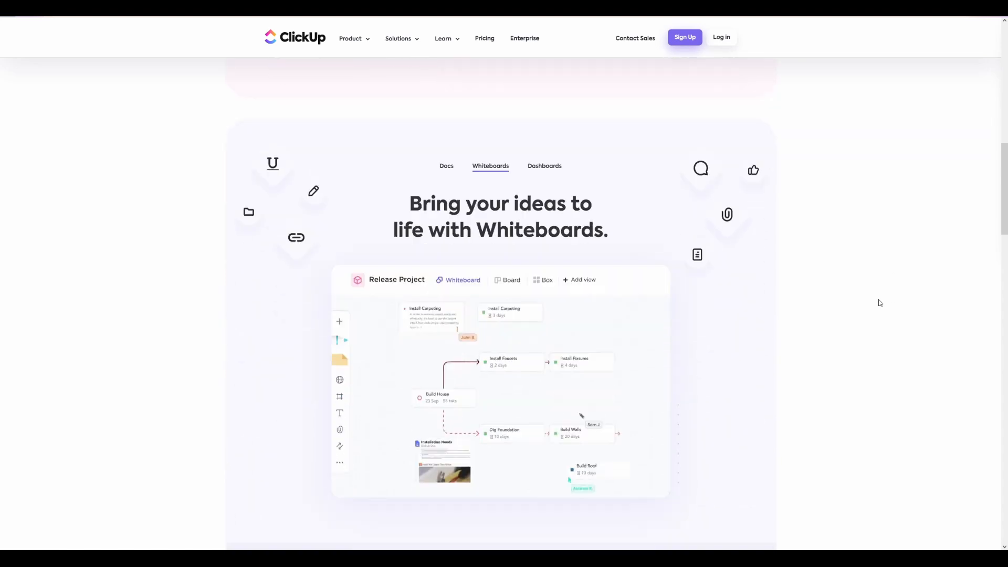
scroll(894, 295, "down", 7)
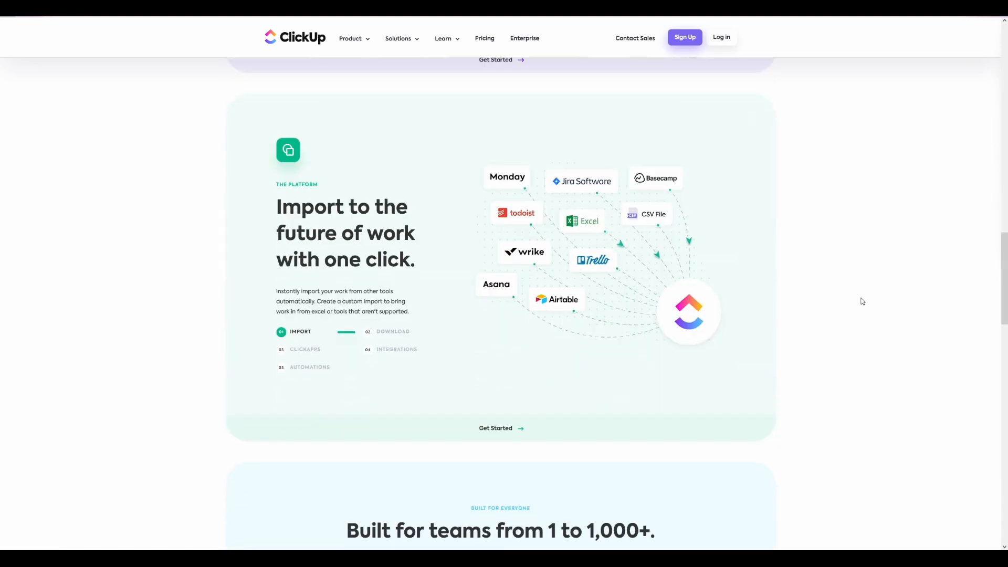
scroll(862, 303, "down", 3)
scroll(861, 303, "down", 3)
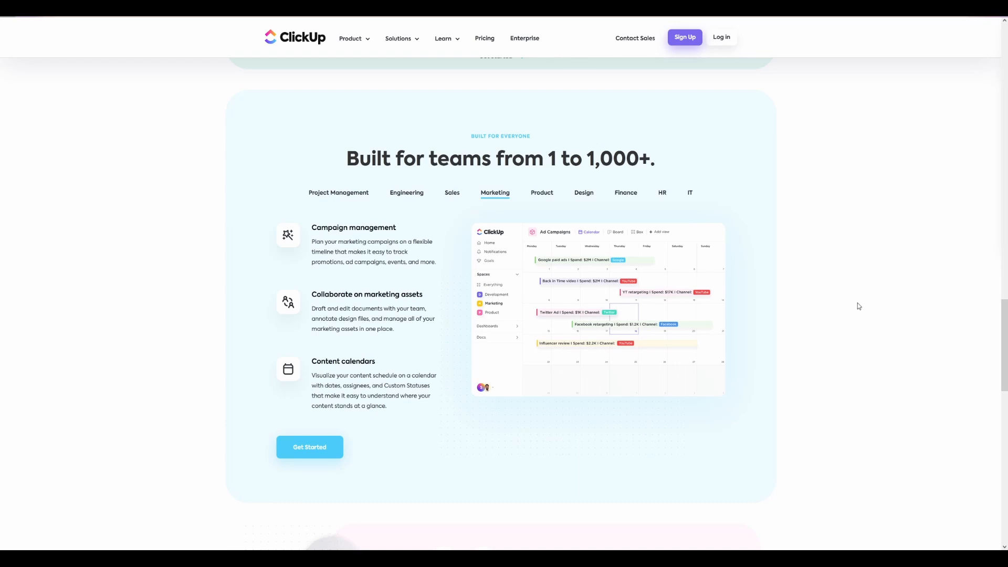
scroll(857, 306, "down", 10)
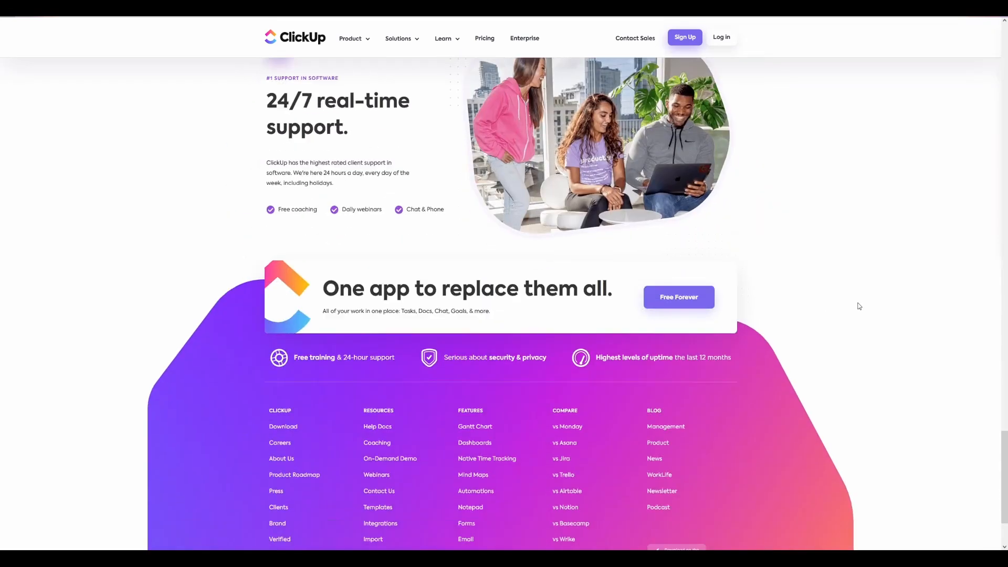
scroll(859, 306, "down", 2)
left_click_drag(1003, 486, 1005, 73)
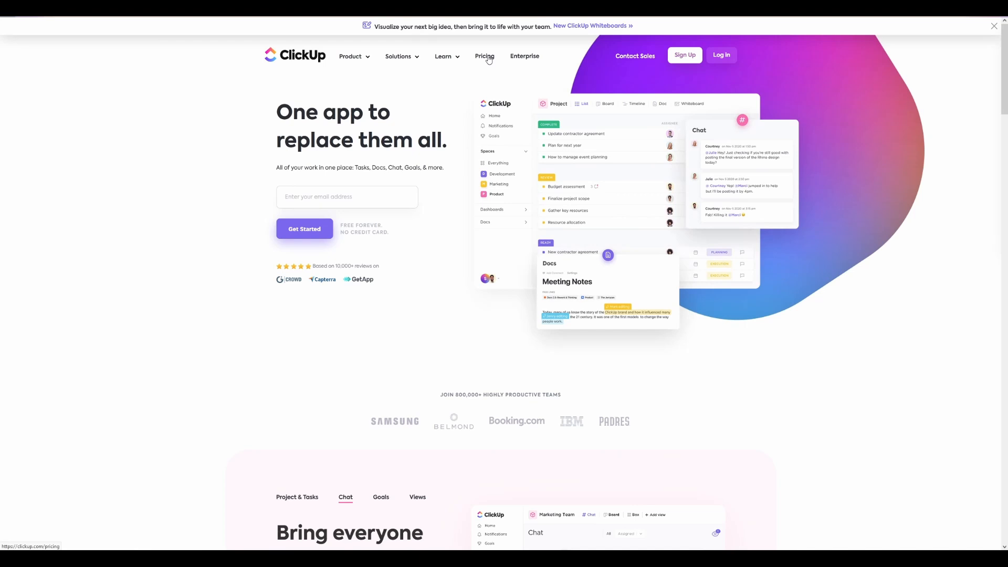
Open the pricing page and compare the plans' monthly and yearly prices
left_click(488, 60)
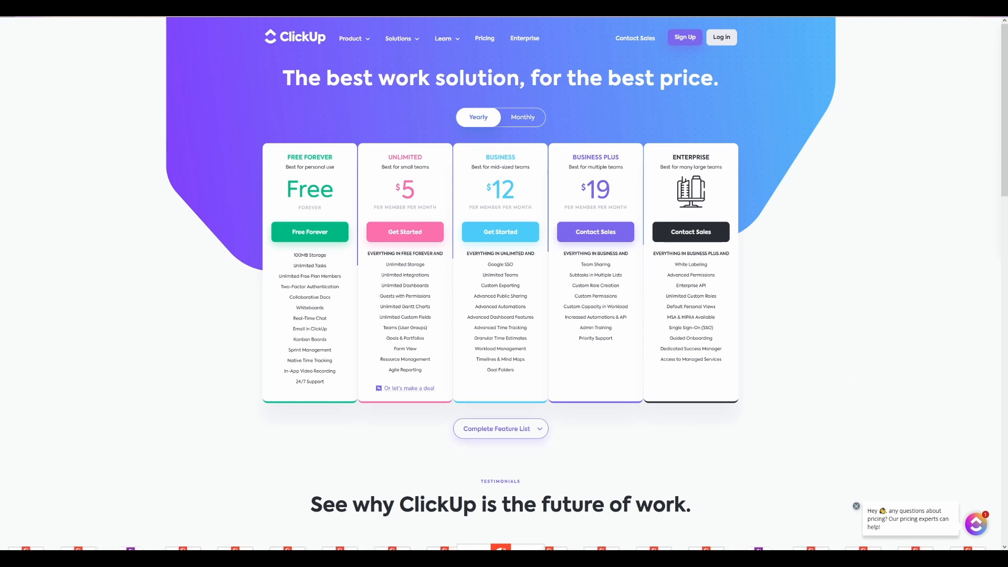
left_click(518, 120)
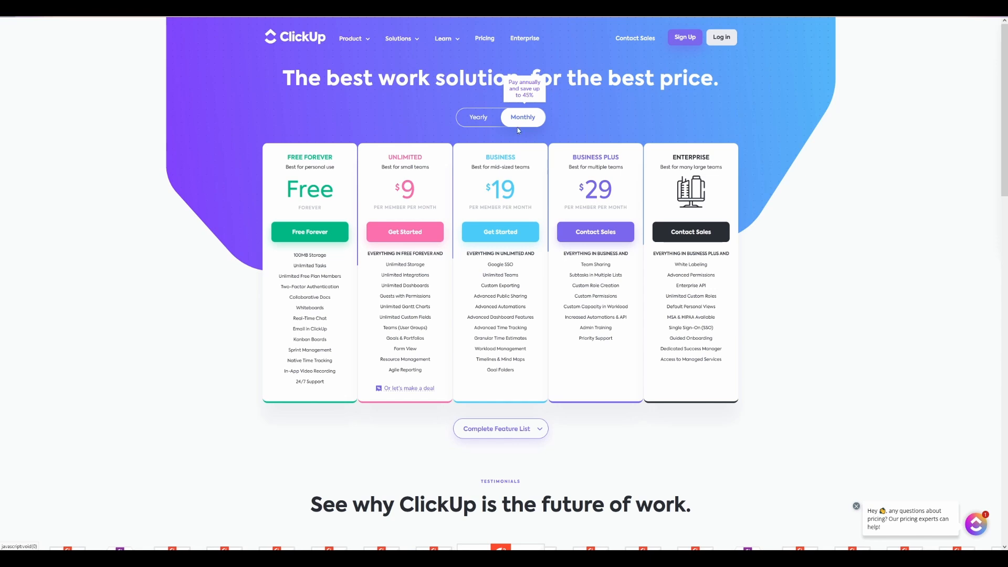
left_click(477, 118)
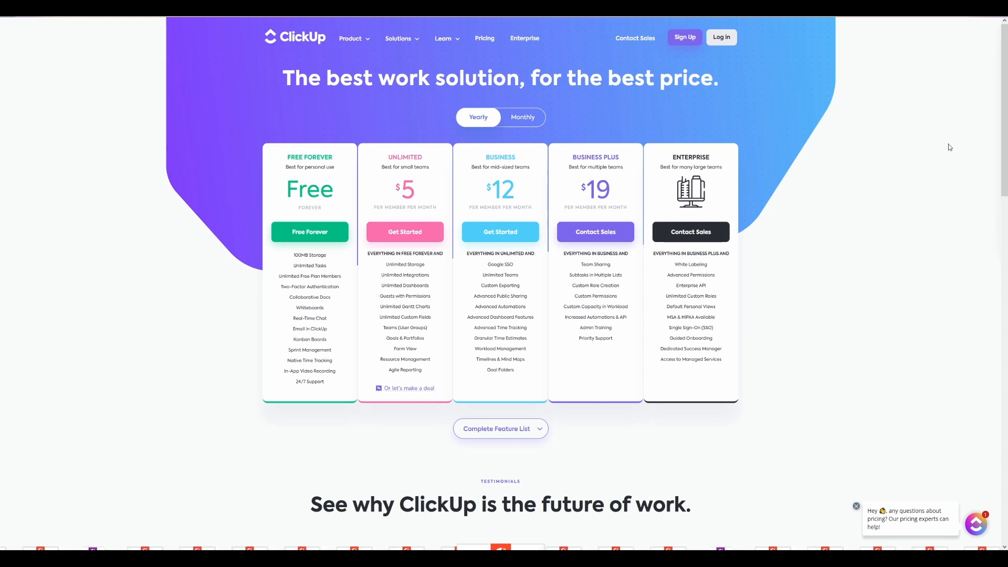
Examine the complete feature list for the usage, essentials, views and customization limits of each plan
scroll(846, 315, "down", 5)
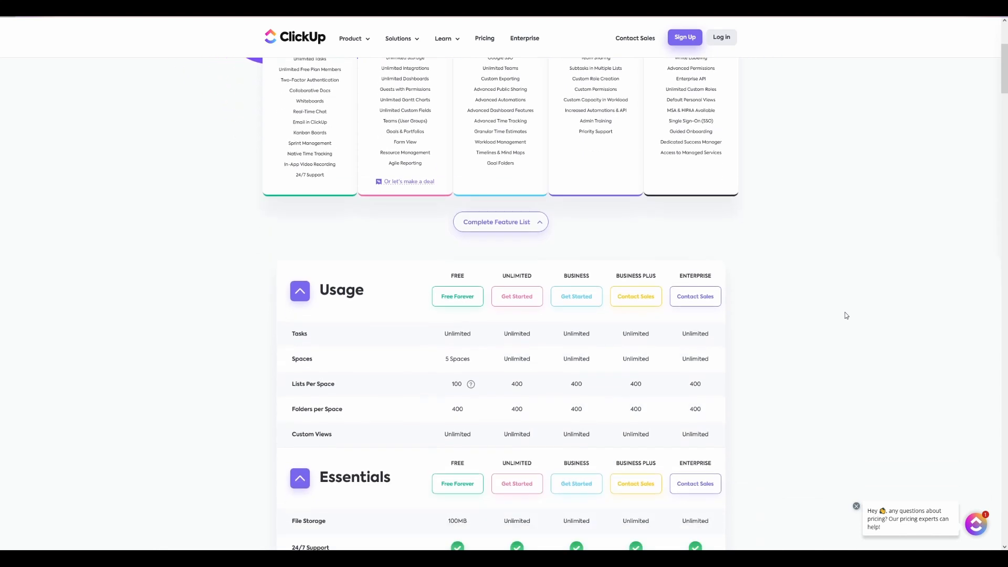
scroll(846, 315, "down", 3)
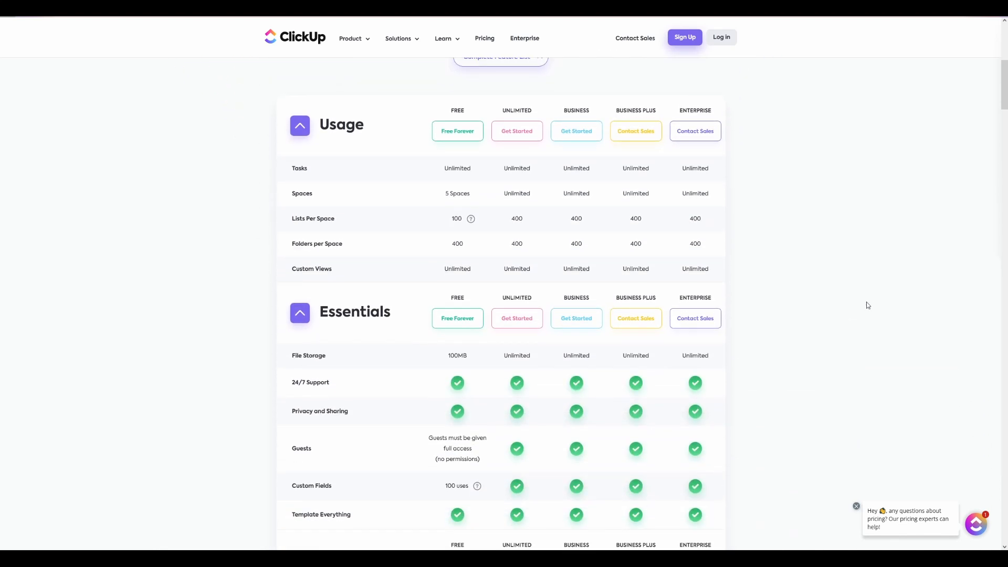
scroll(859, 303, "down", 5)
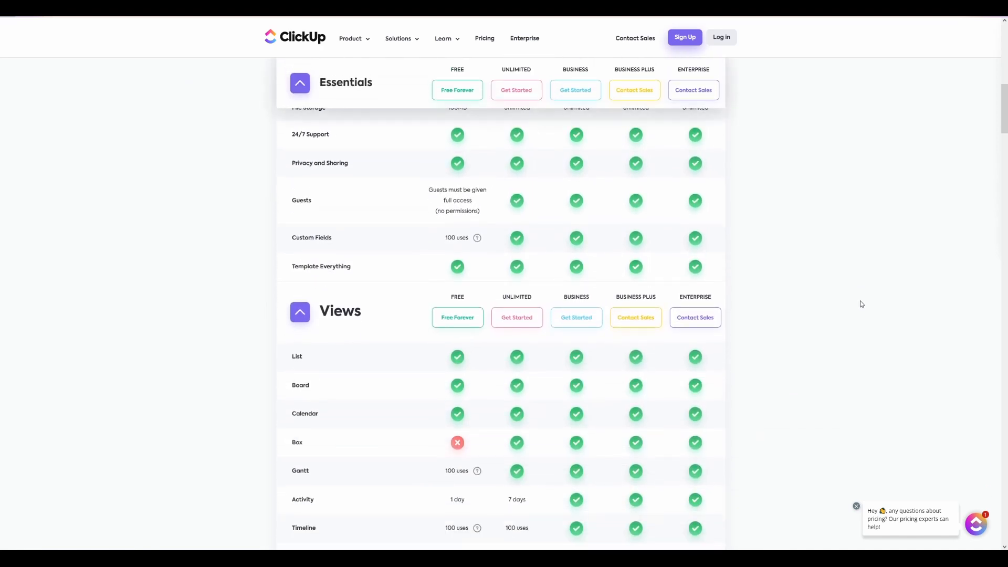
scroll(861, 304, "down", 3)
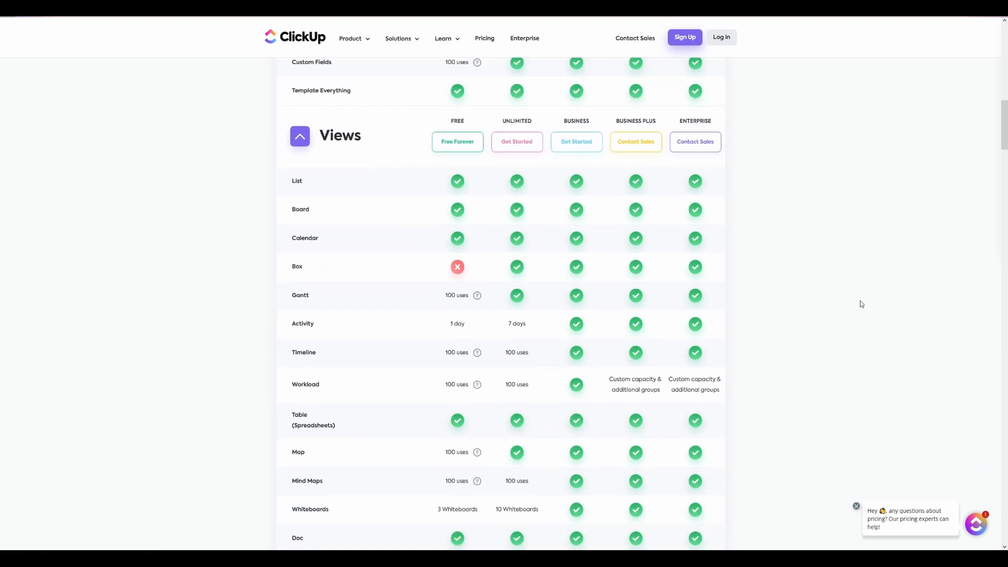
scroll(861, 303, "down", 1)
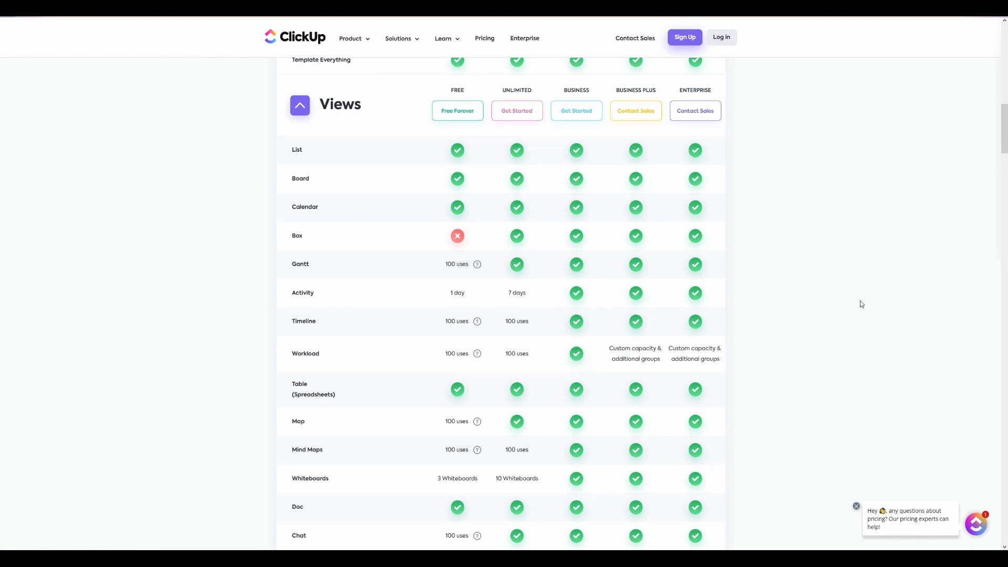
scroll(815, 310, "down", 2)
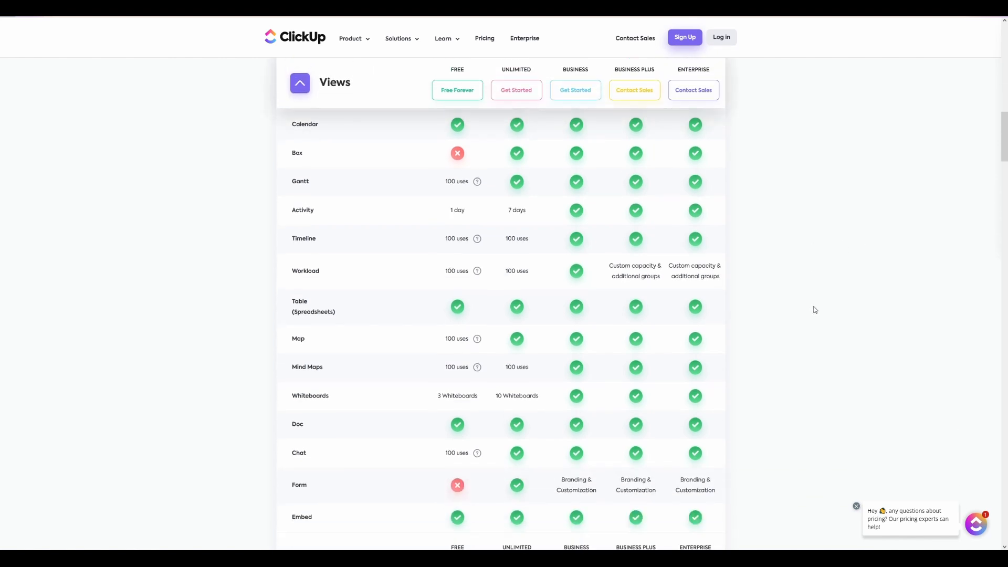
scroll(815, 310, "down", 3)
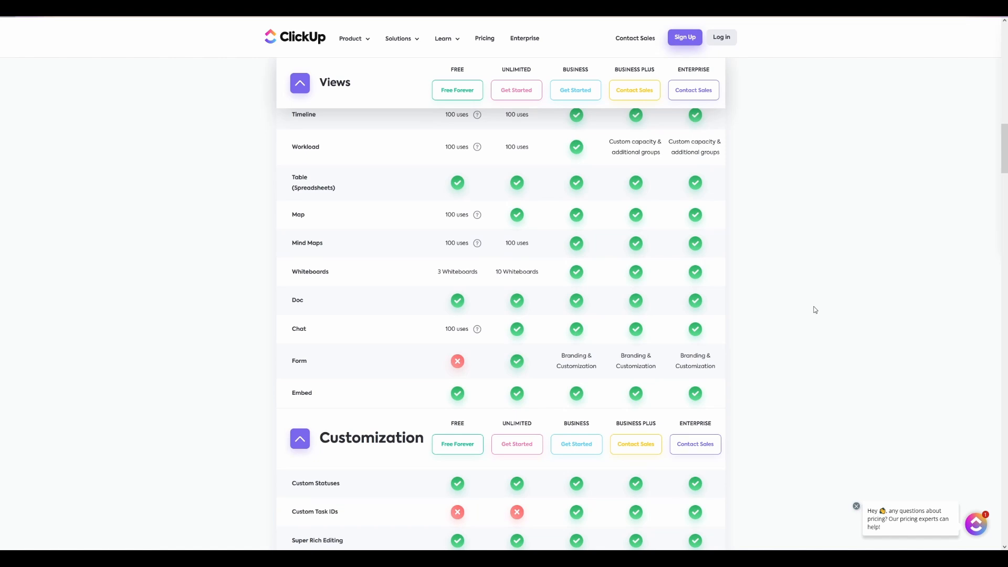
scroll(815, 310, "down", 4)
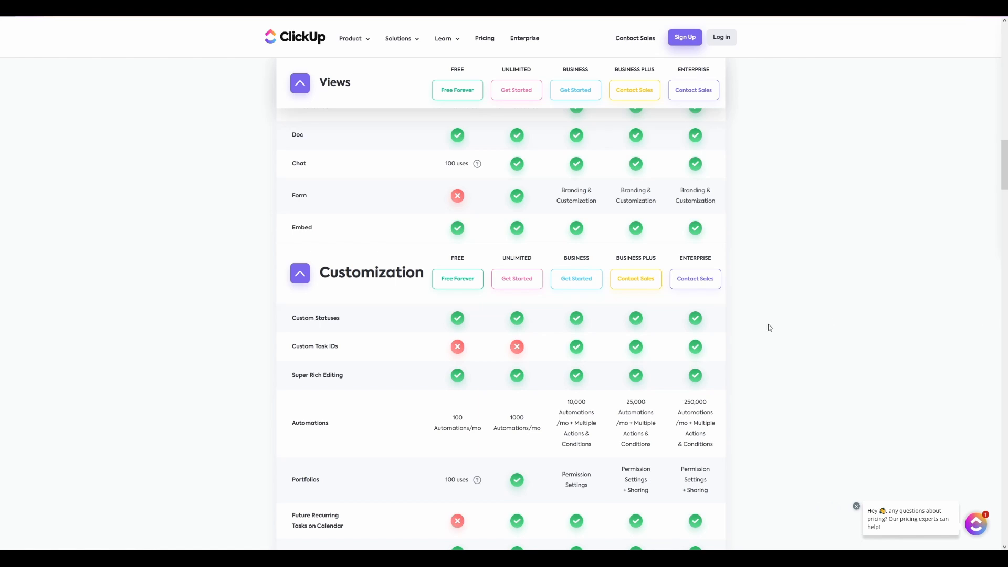
scroll(757, 328, "up", 2)
scroll(757, 327, "up", 5)
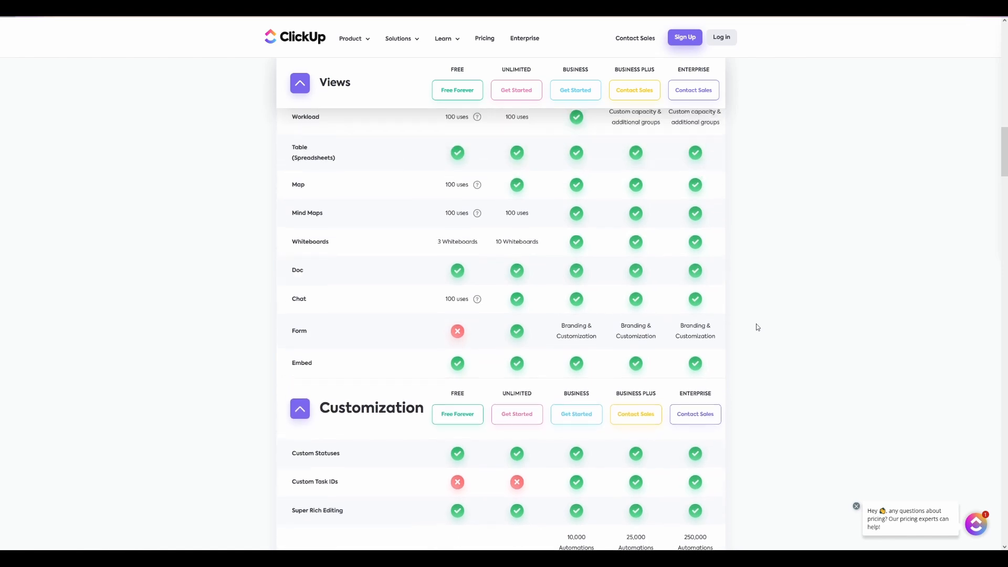
scroll(757, 327, "up", 7)
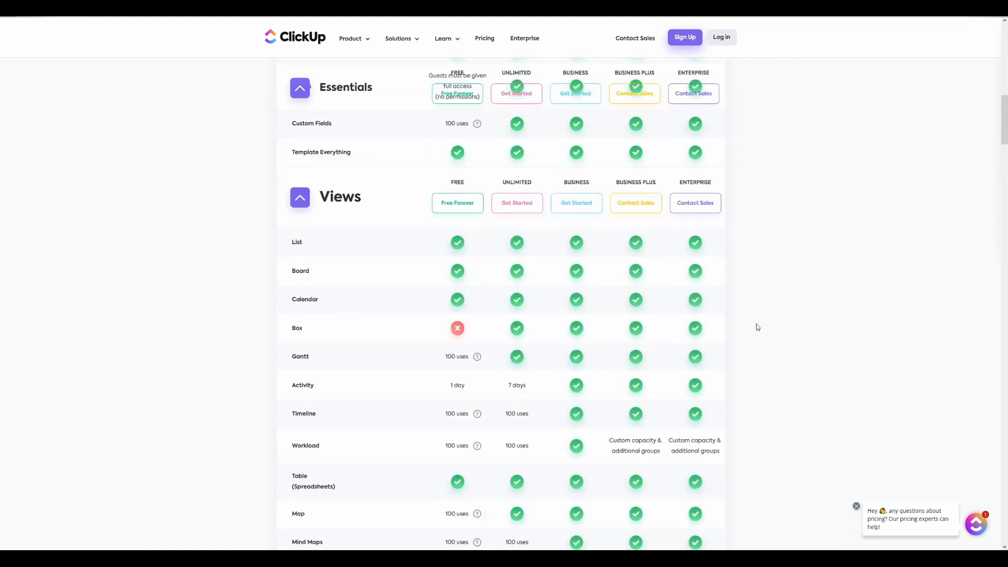
scroll(758, 327, "up", 7)
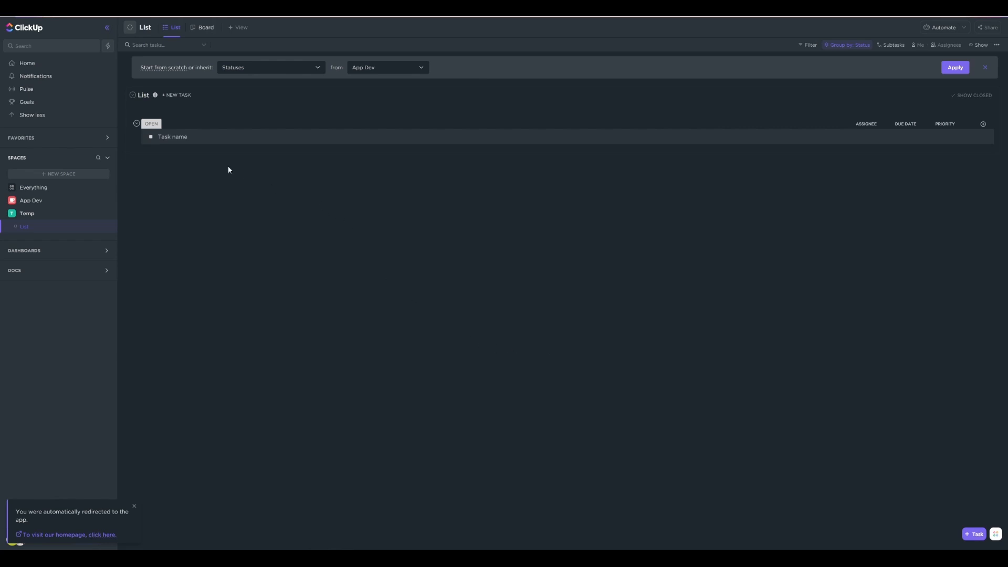
Start a new space named Demonstration from scratch, after checking the available space templates
left_click(109, 159)
left_click(109, 160)
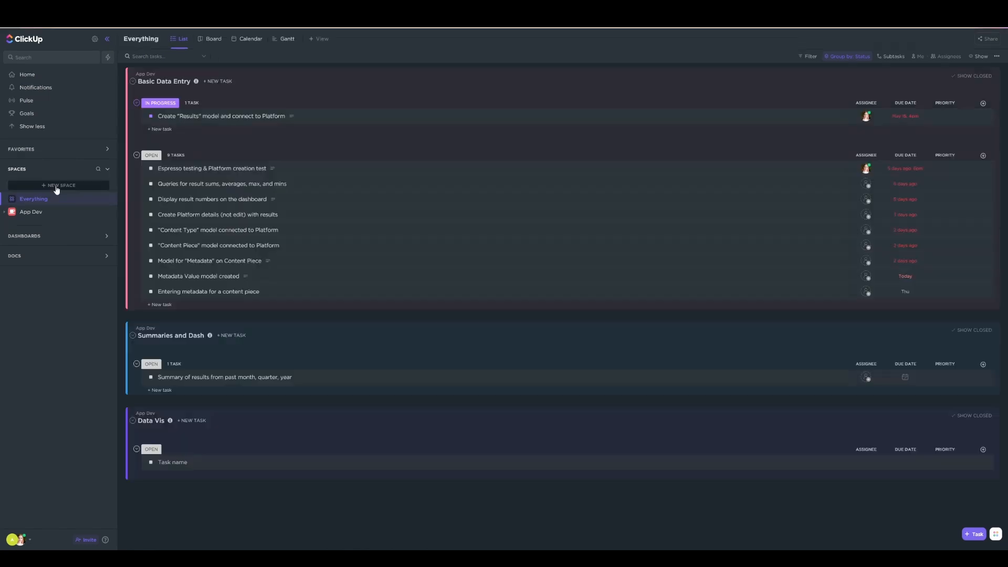
left_click(56, 187)
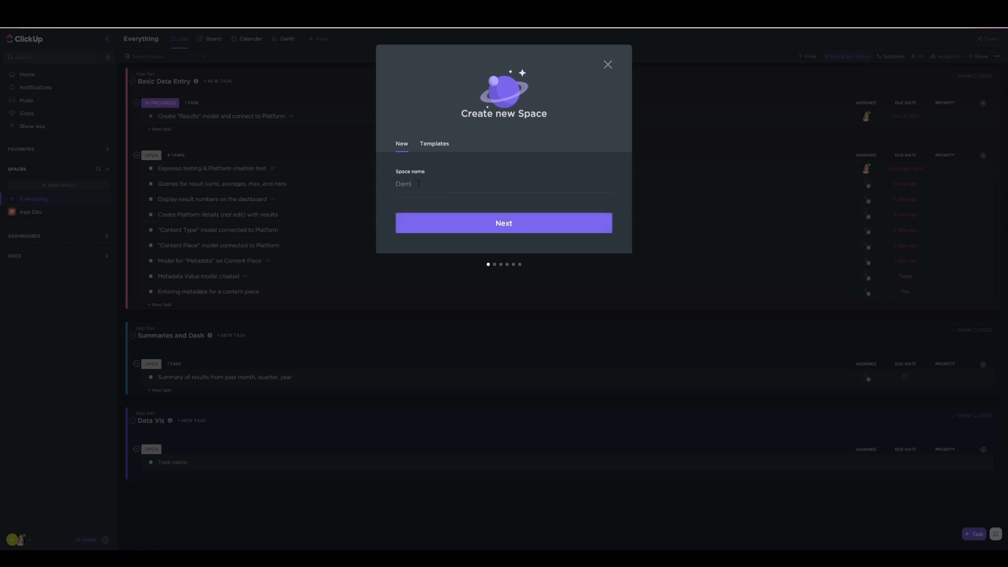
left_click(435, 143)
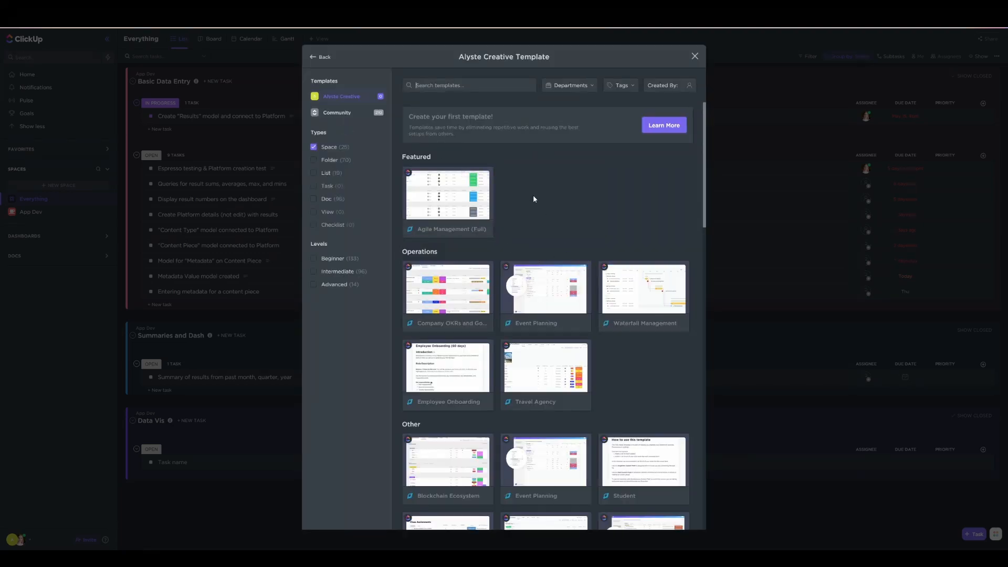
left_click(314, 58)
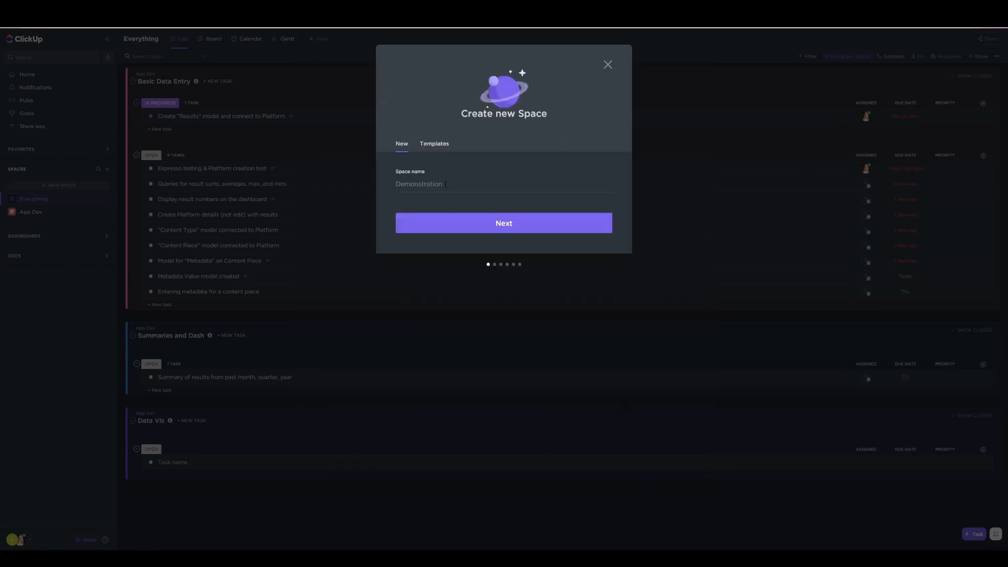
left_click(538, 226)
Give the space a light blue color and an avatar icon, and share it with the Alyste Creative Workspace
left_click(591, 123)
left_click(497, 123)
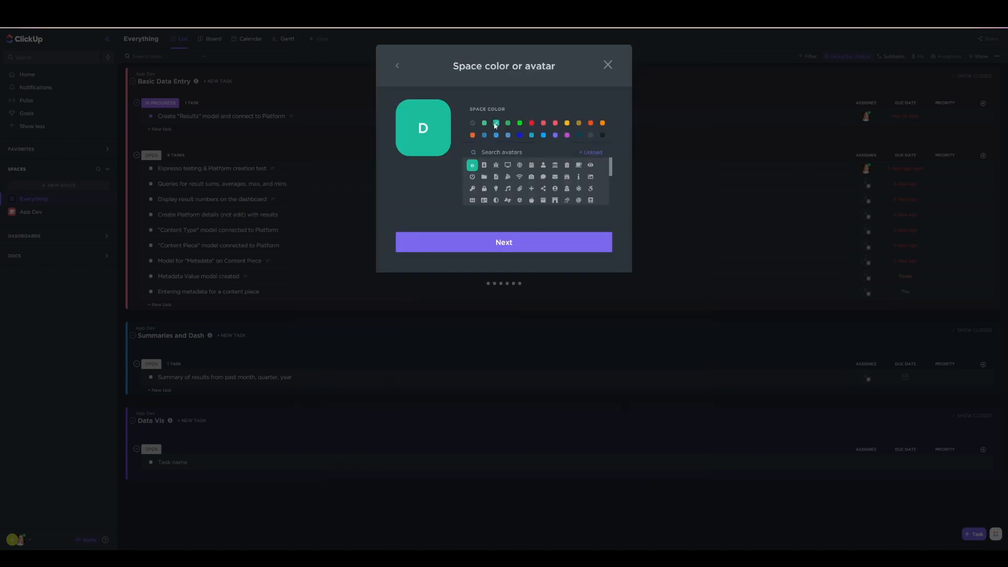
left_click(578, 190)
left_click(544, 136)
left_click(596, 251)
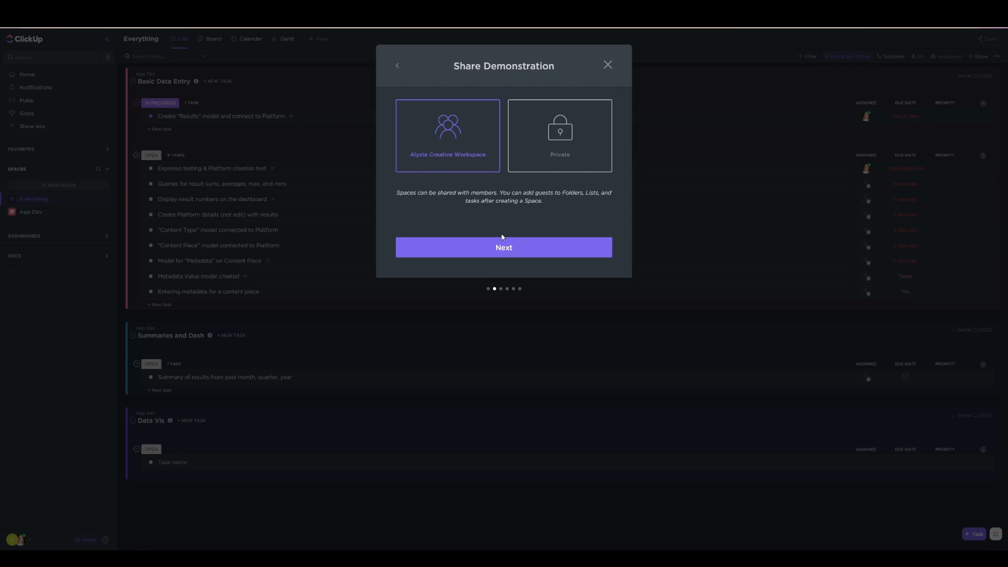
left_click(571, 250)
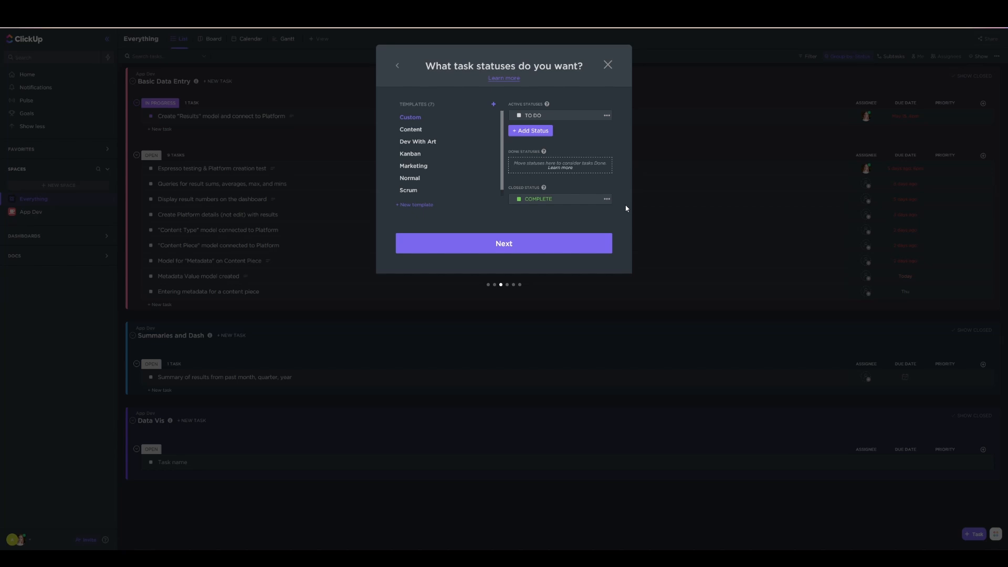
Compare the Scrum, Normal, Marketing and Kanban task status templates and apply Scrum to the space
left_click(411, 192)
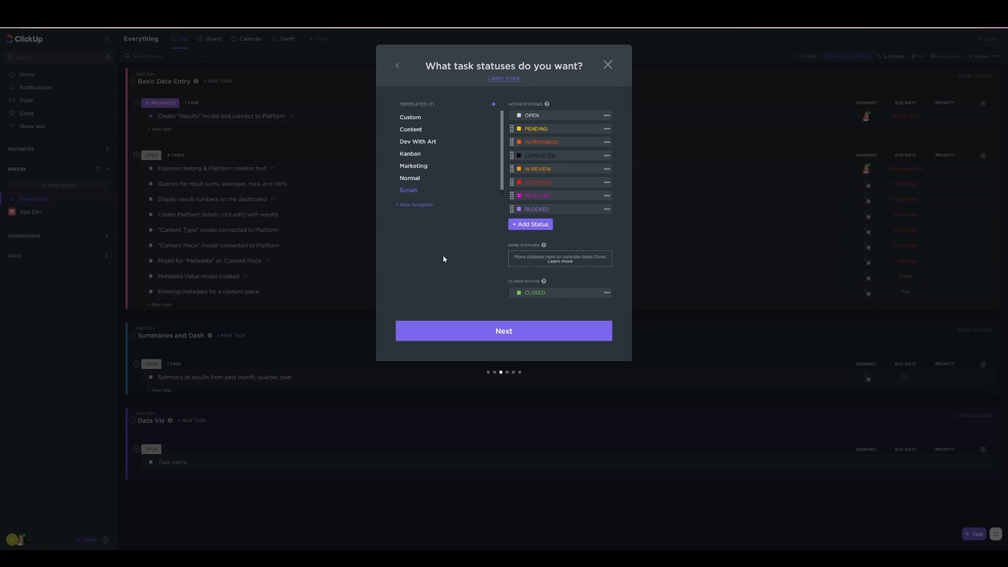
left_click(418, 179)
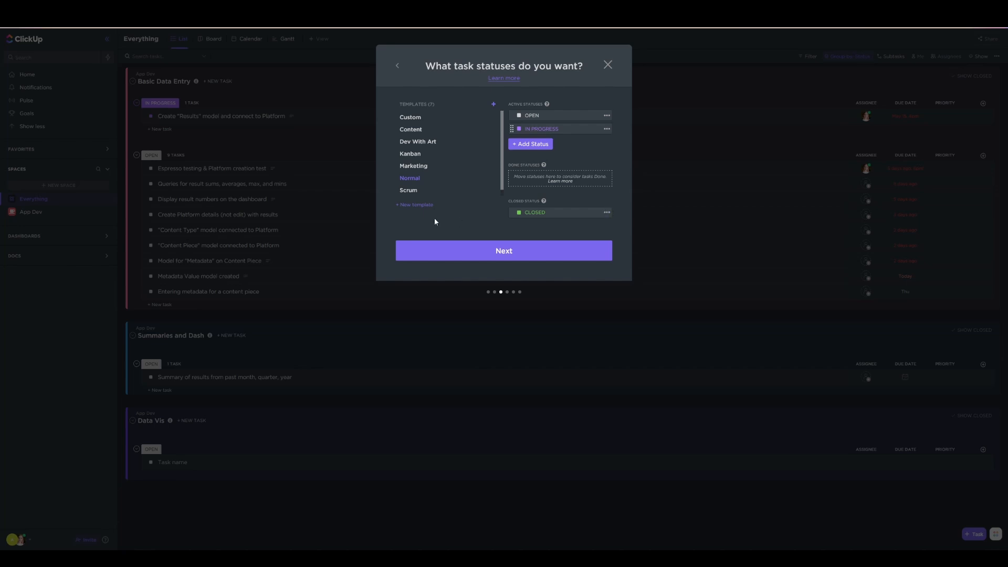
left_click(417, 167)
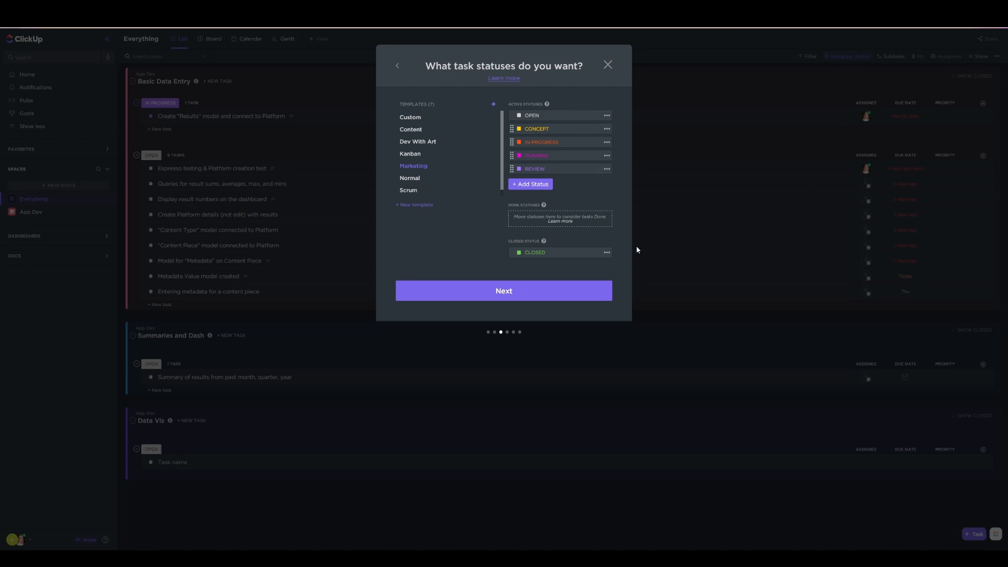
left_click(413, 154)
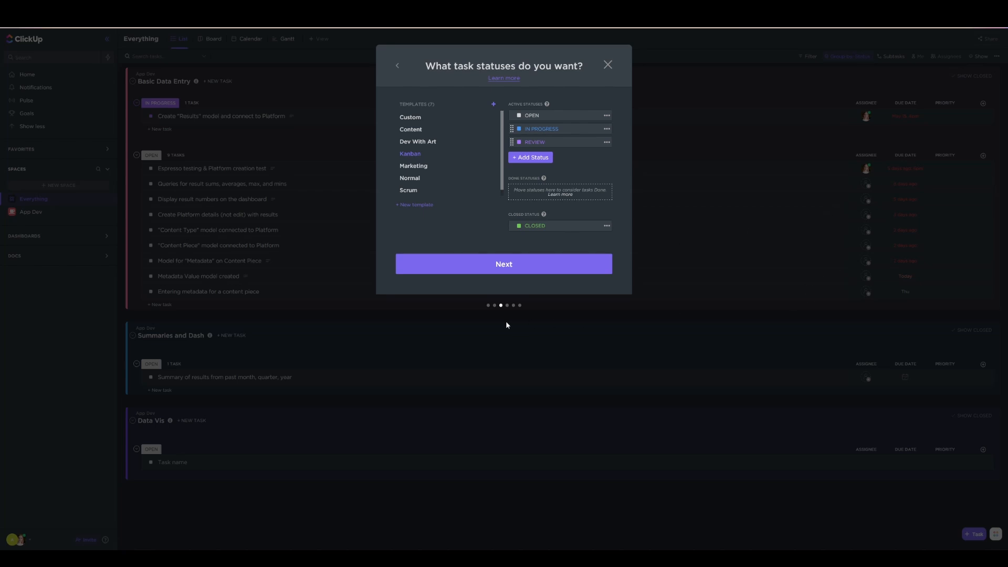
left_click(406, 191)
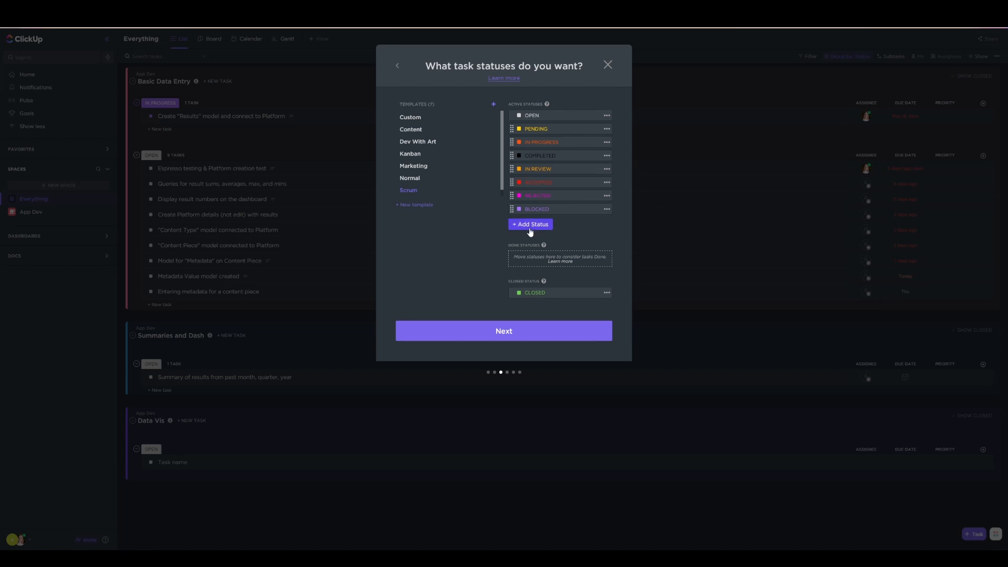
left_click(520, 335)
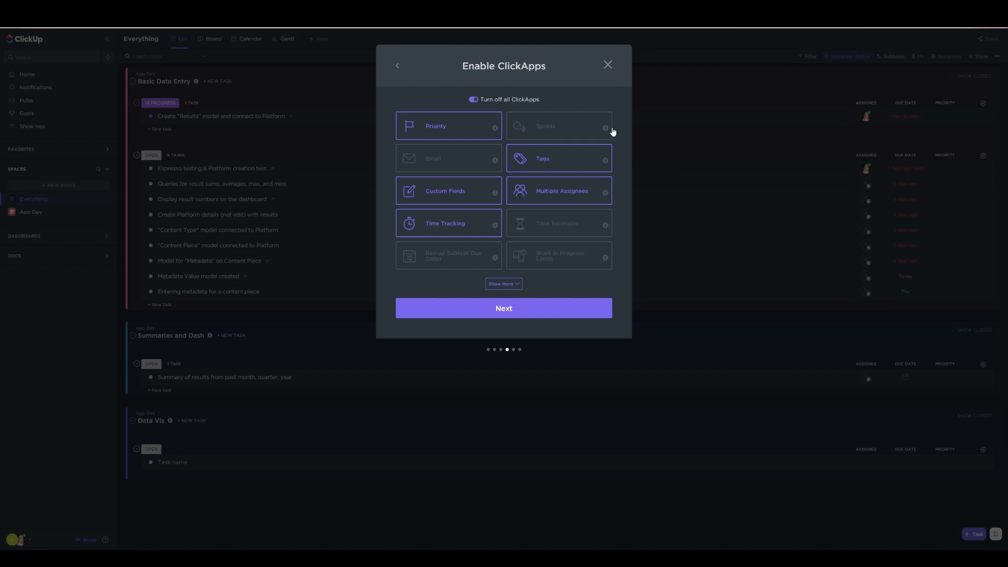
Enable the Sprints, Time Estimates and Milestones ClickApps for the new space
mouse_move(600, 133)
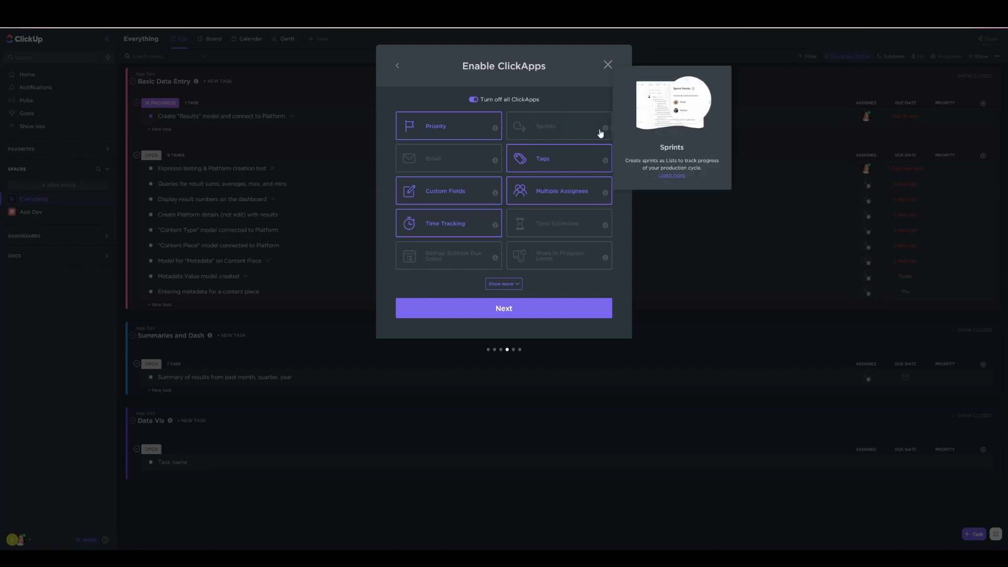
left_click(600, 133)
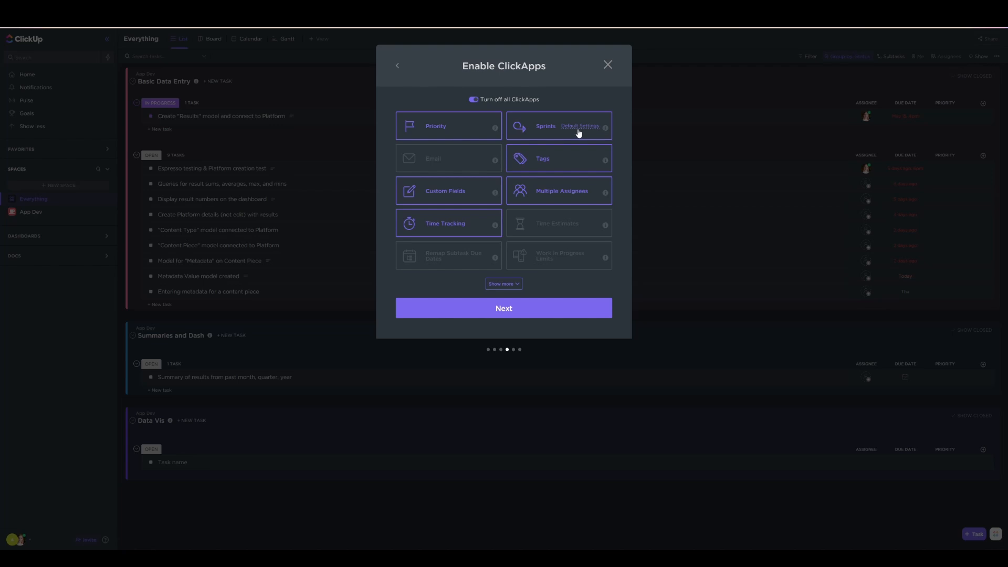
left_click(592, 137)
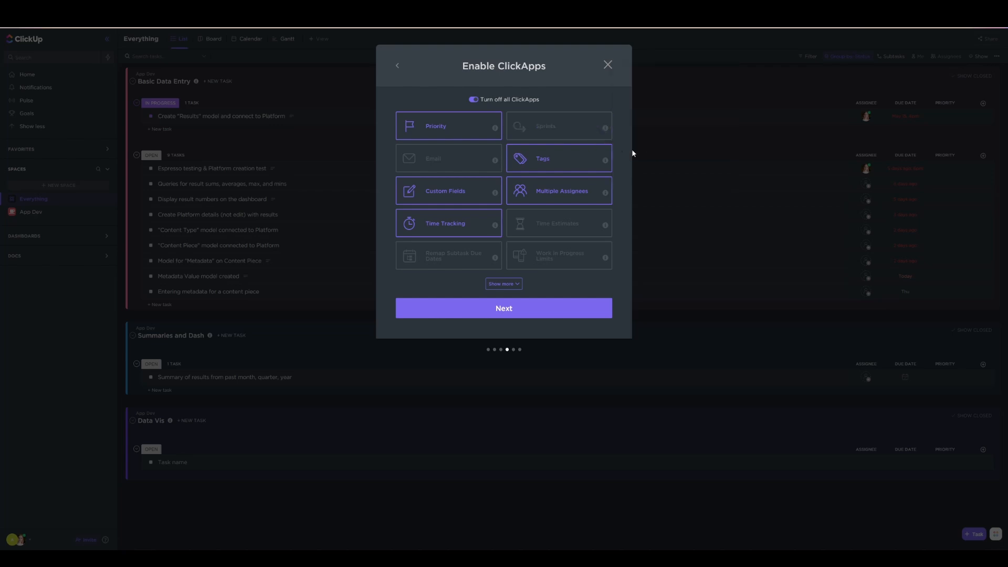
left_click(546, 135)
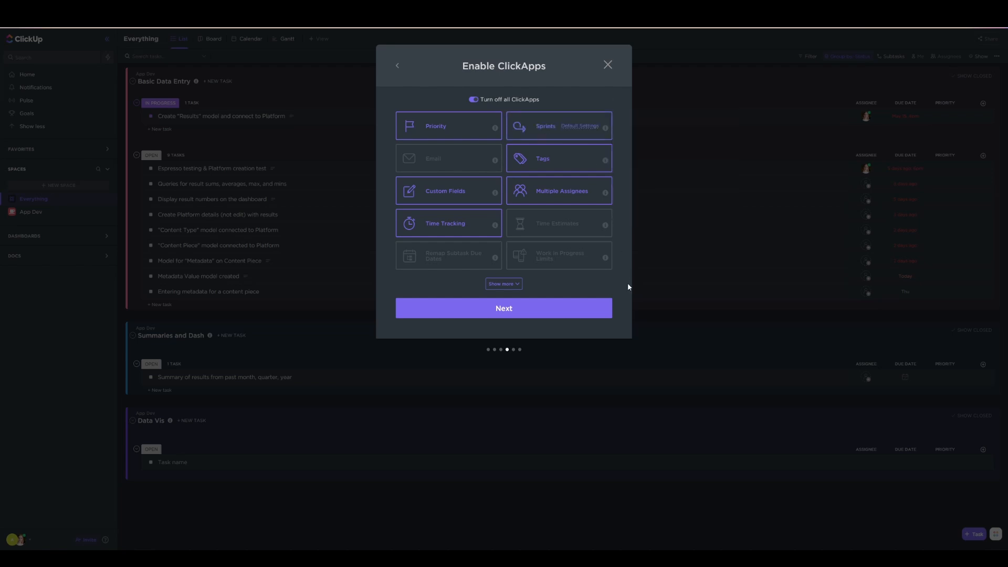
left_click(565, 225)
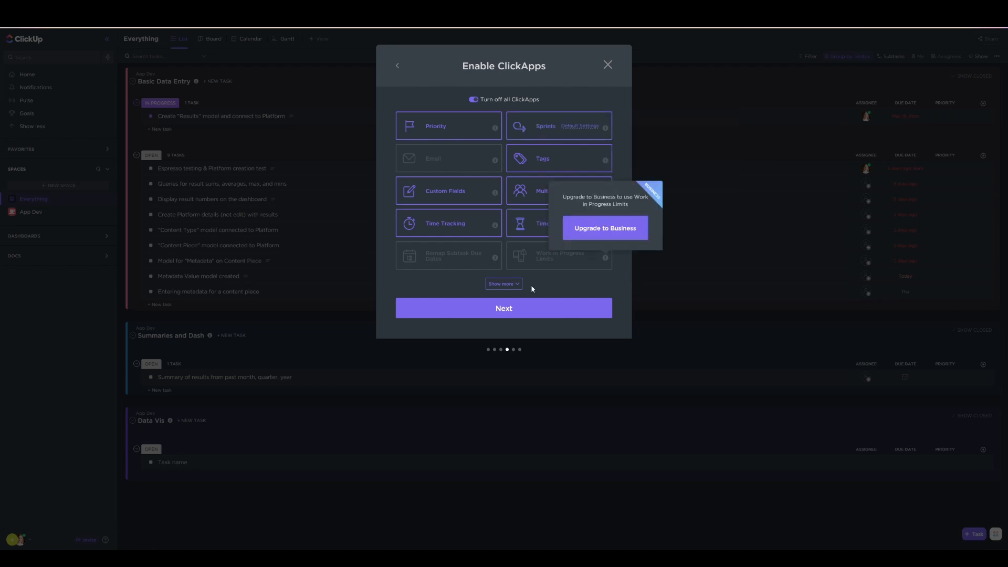
left_click(510, 284)
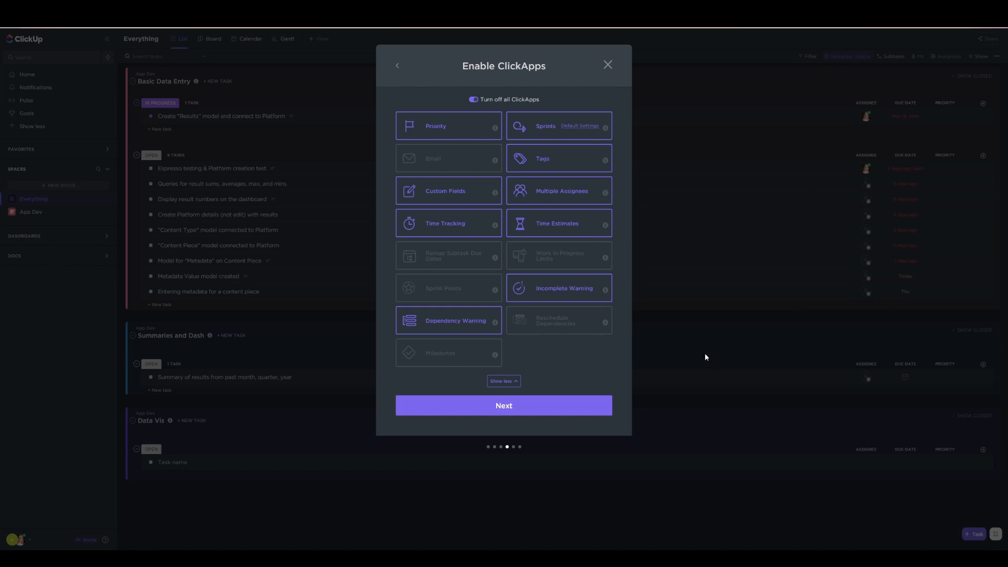
left_click(444, 362)
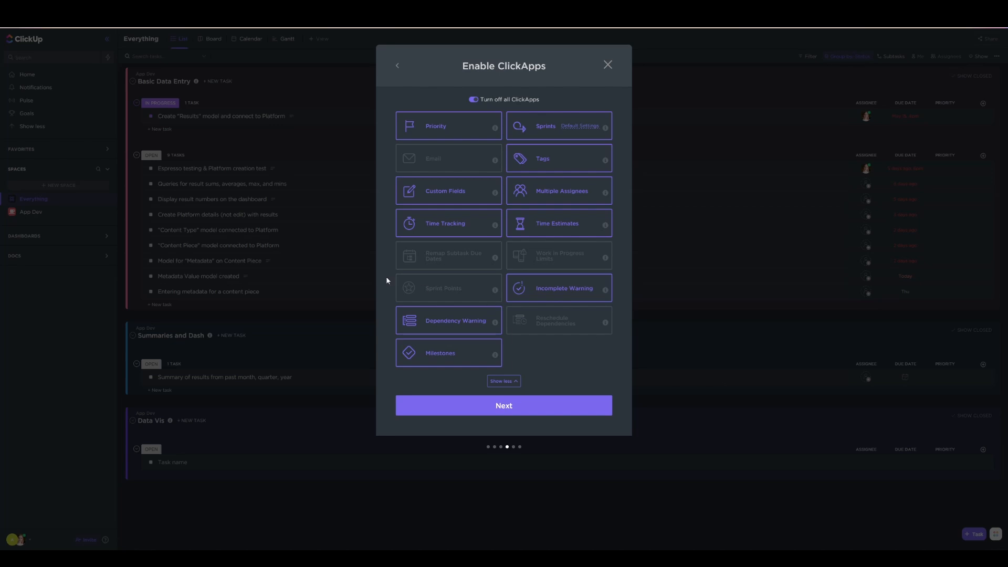
left_click(556, 410)
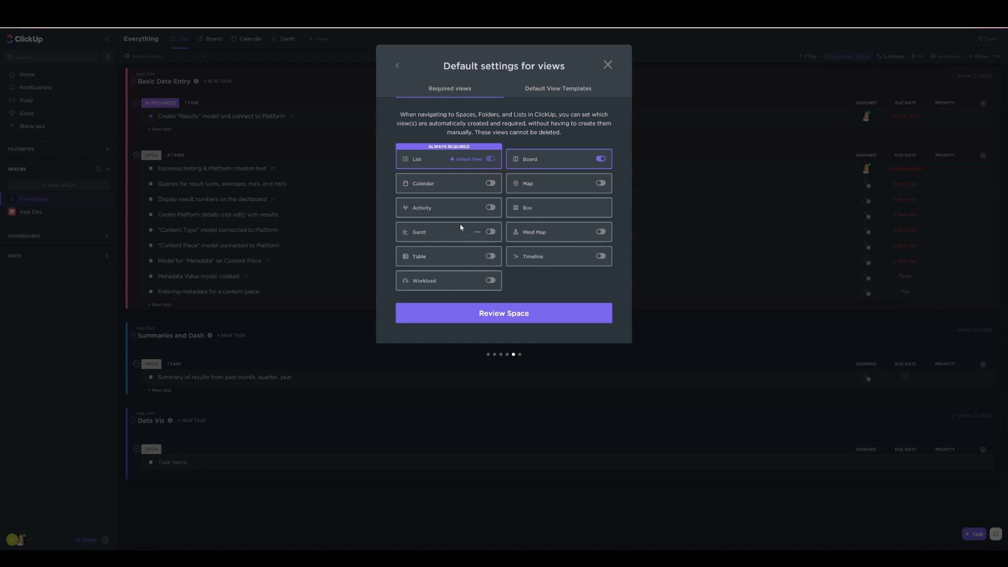
Make Calendar and Table required views and create the Demonstration space
left_click(492, 184)
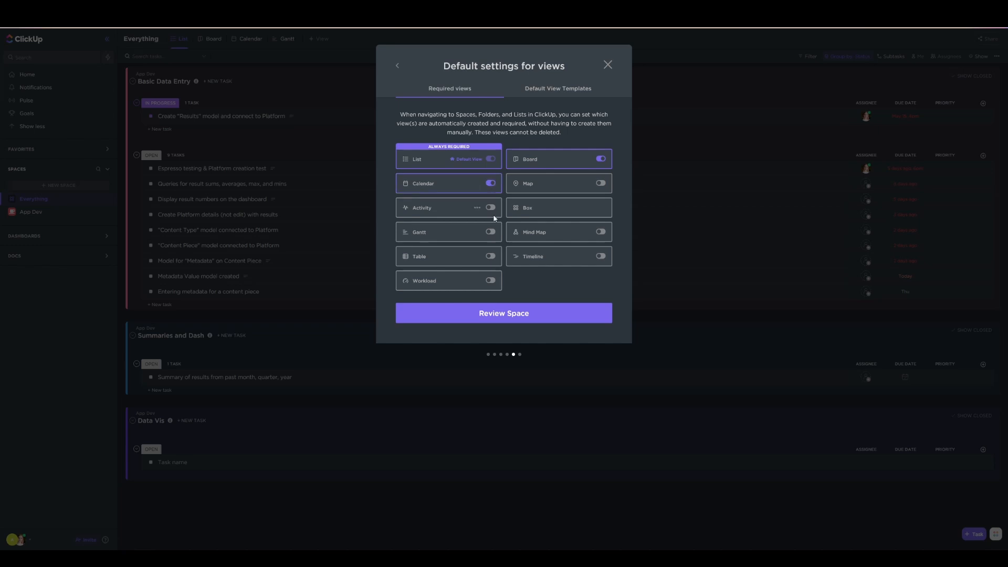
left_click(492, 232)
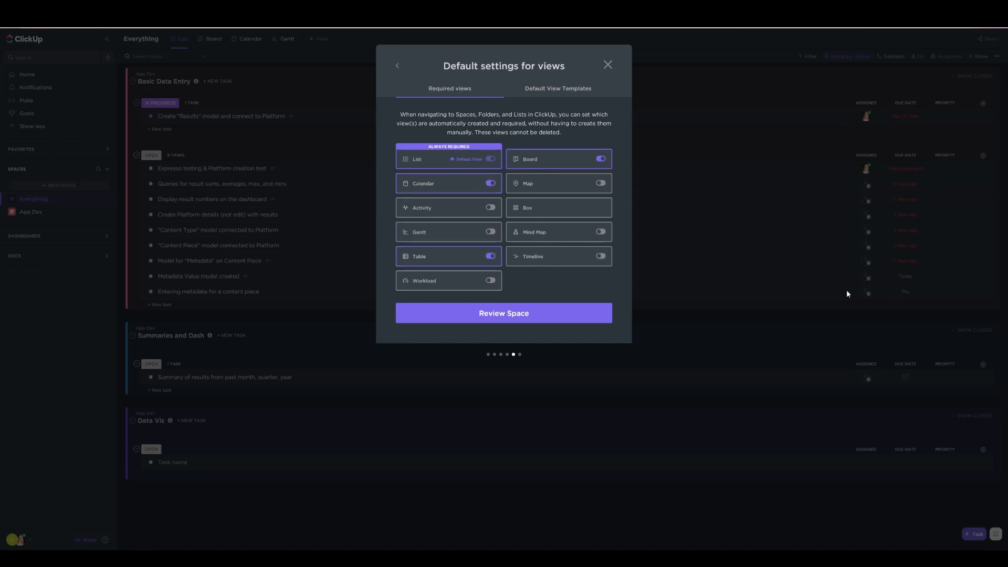
left_click(578, 315)
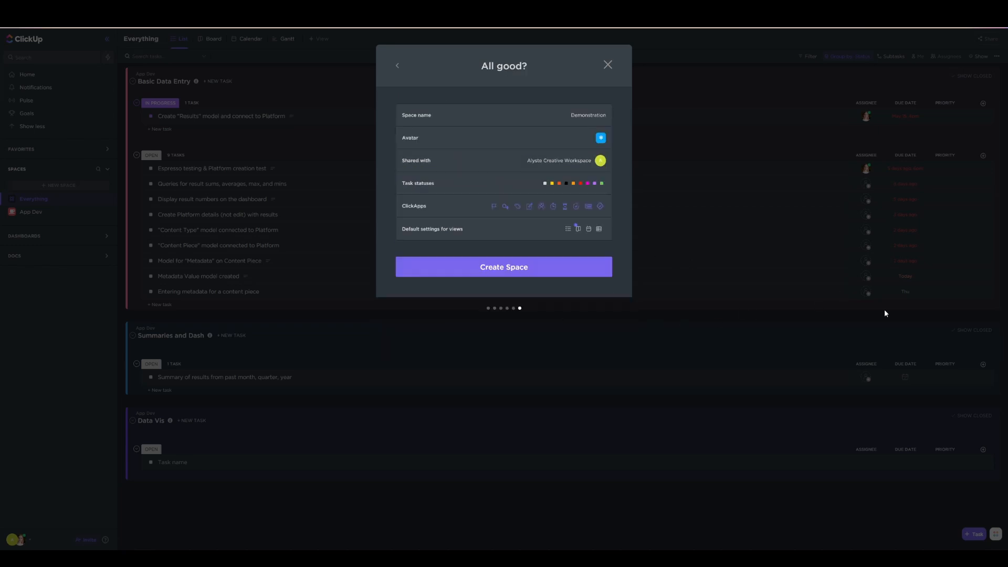
left_click(577, 268)
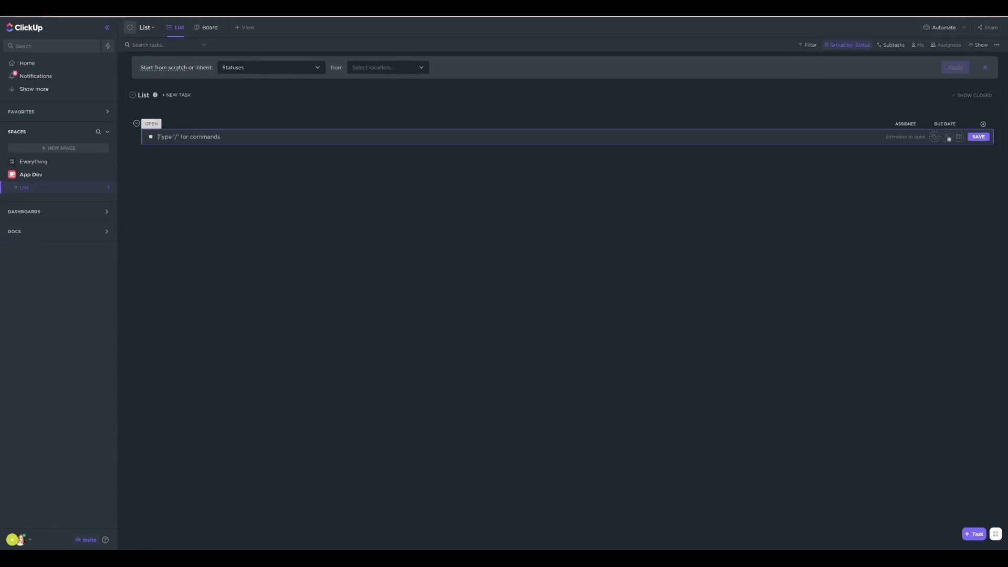
Add the tasks "Decide on data persistence library" and "Set up basic data persistence" to the App Dev list
type("Dec")
type("ide on data persistence library")
key("Return")
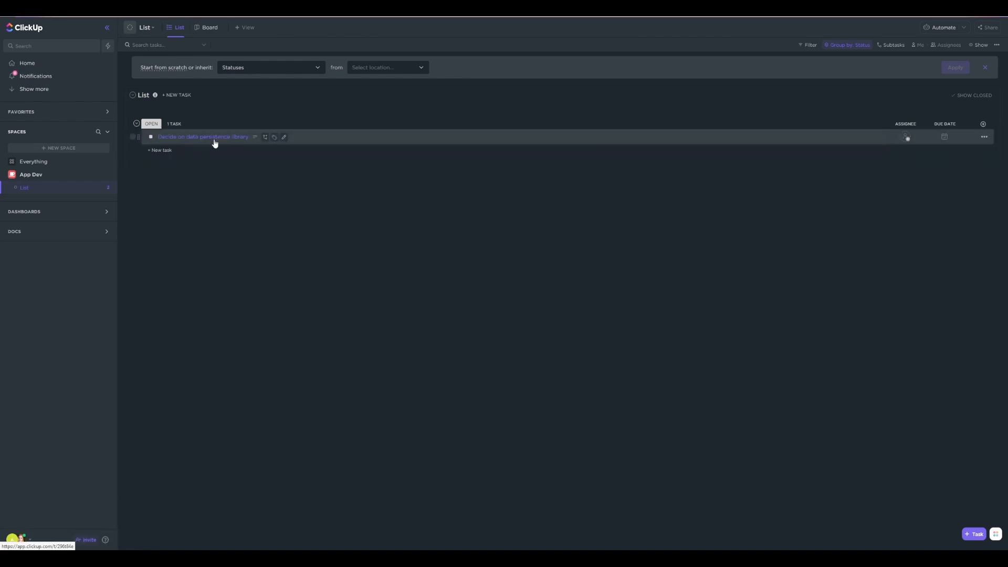
left_click(160, 150)
type("Set up basic data persistence")
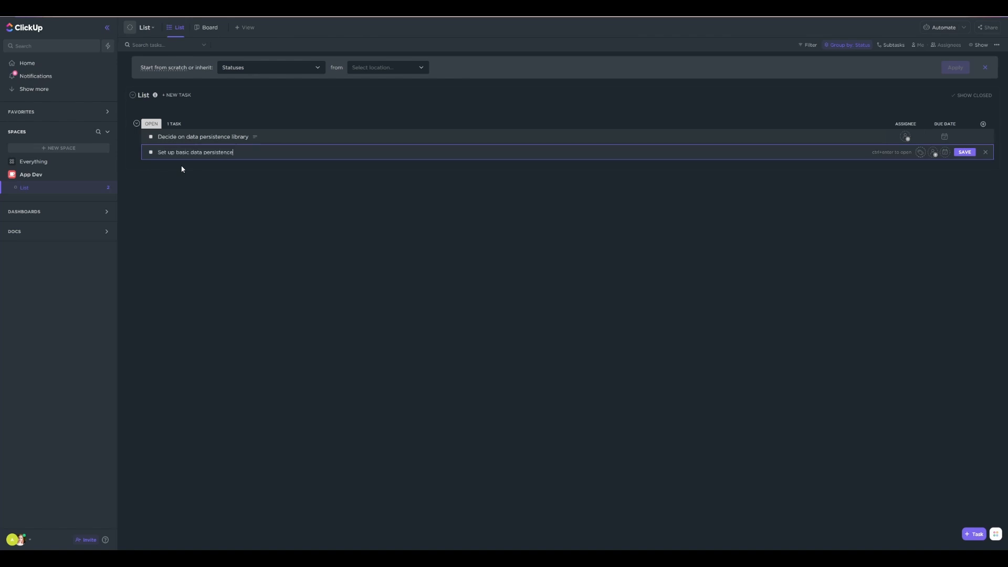
key("Return")
Add the tasks Create "Platform" model and "Display all Platforms on Dashboard view" to the list
type("Create \"Platform\" model")
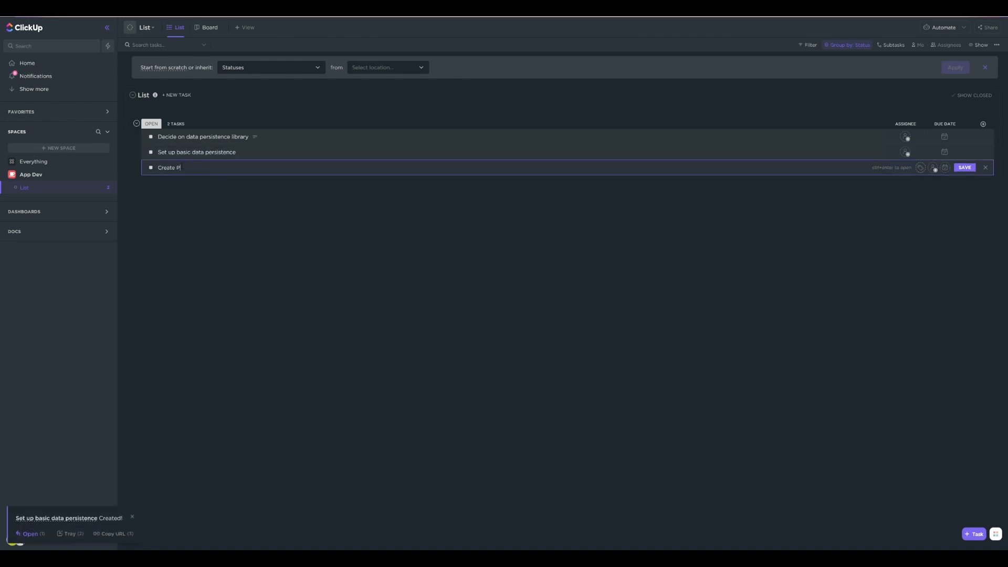
key("Return")
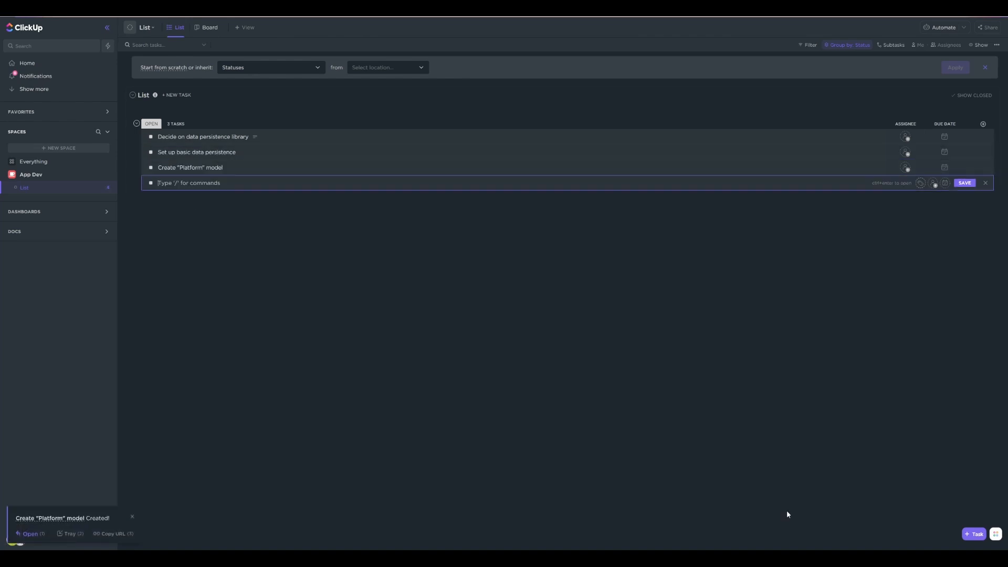
type("Display all Platforms on D")
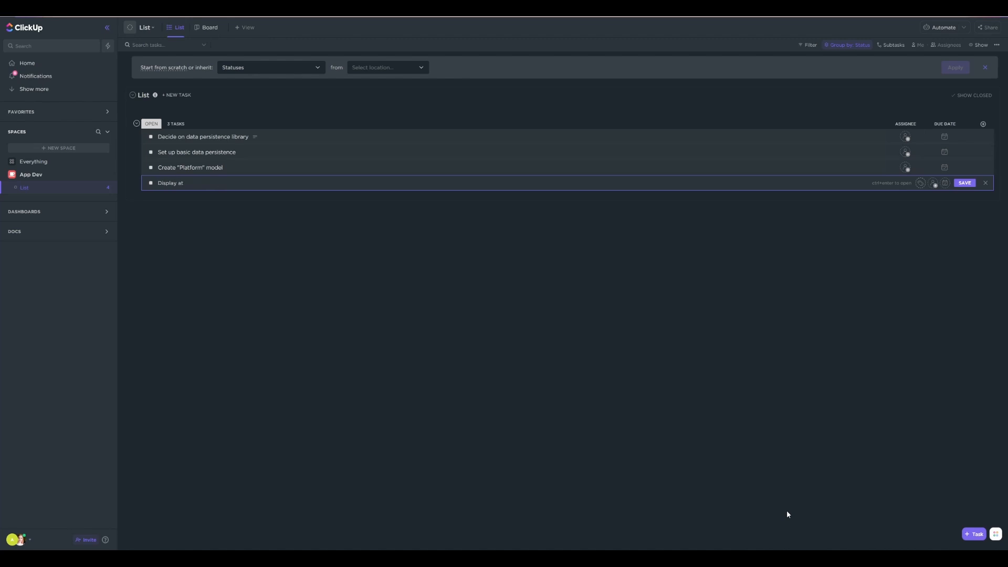
type("ashboard view")
key("Return")
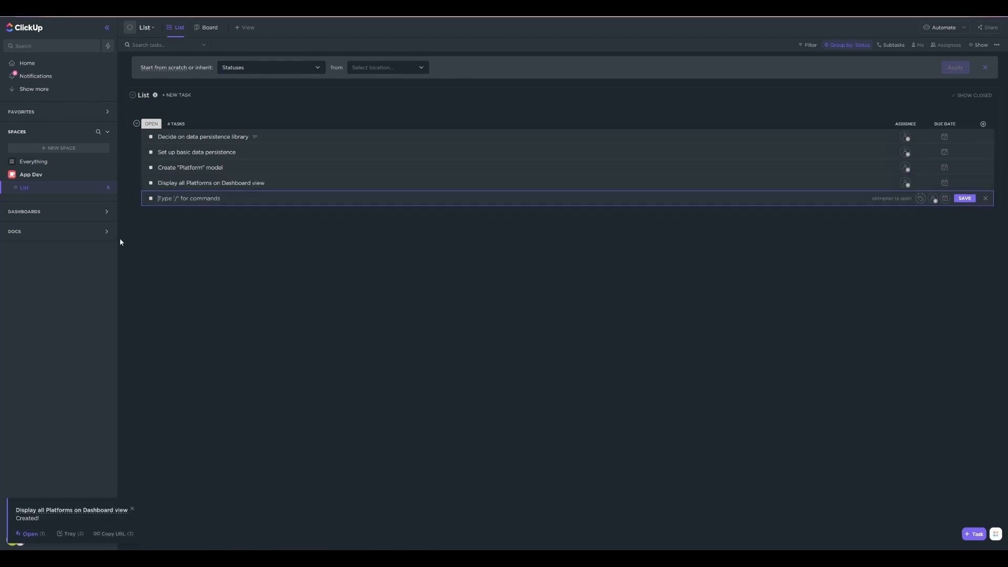
Rename the dashboard task to "Display all Platform cards on Dashboard view" and describe leaving card space for future metrics, with no final design yet
left_click(212, 183)
left_click(285, 110)
key("BackSpace")
type("cards")
left_click(263, 155)
type("These cards should have space for the")
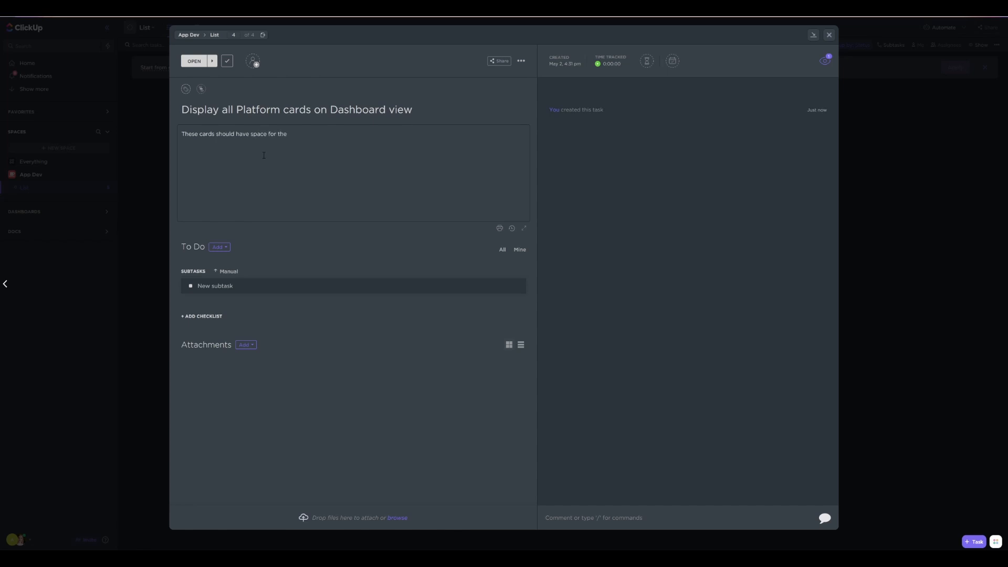
type(" metrics to be displayed in the future, but we don't have to nail down a design yet.")
Estimate 30 minutes each for the Platform model and basic data persistence tasks, and describe setting up the data library in the Application class
left_click(647, 61)
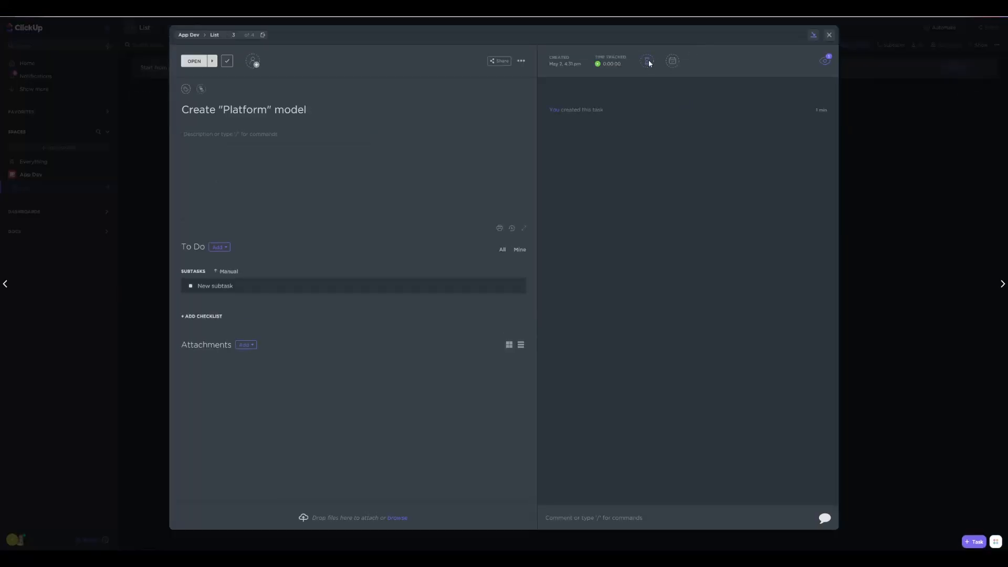
left_click(648, 62)
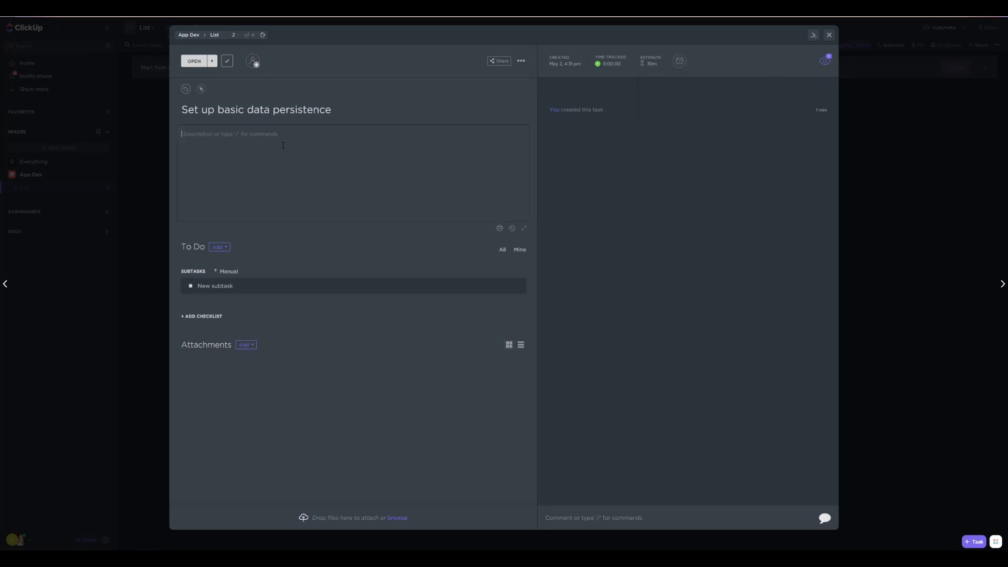
left_click(283, 146)
type("Once I've decided on a data library, we need to set it up in the Application class and make sure we can start working with")
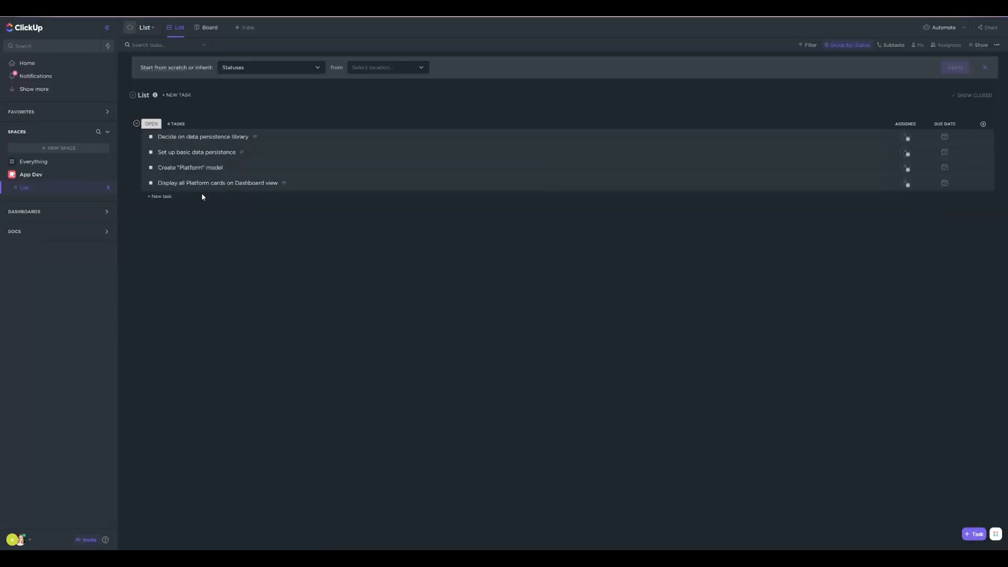
left_click_drag(137, 152, 131, 154)
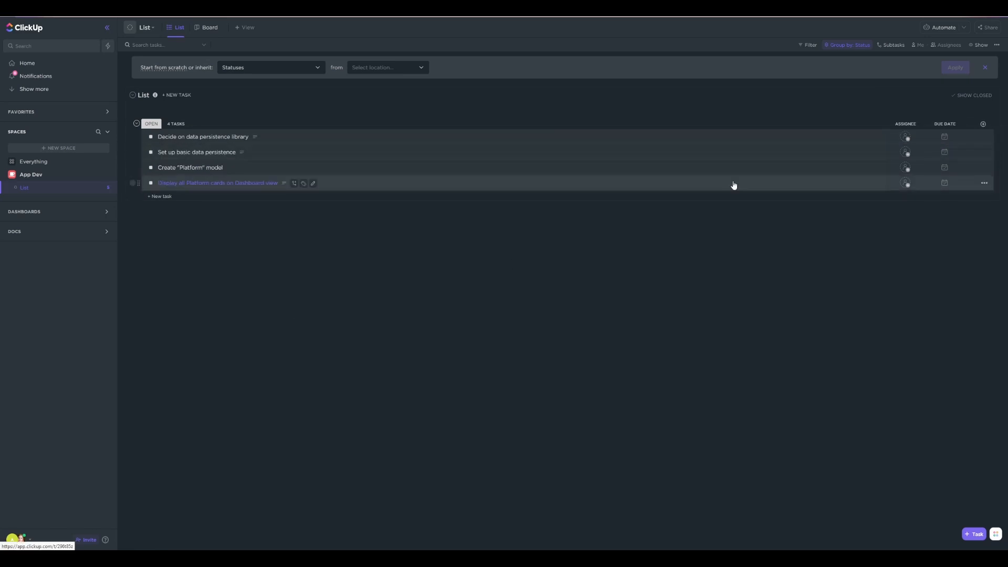
Start a new "Metric" model task entry, and describe the Create "Platform" model task with bullets for a Name and a Color
left_click(160, 196)
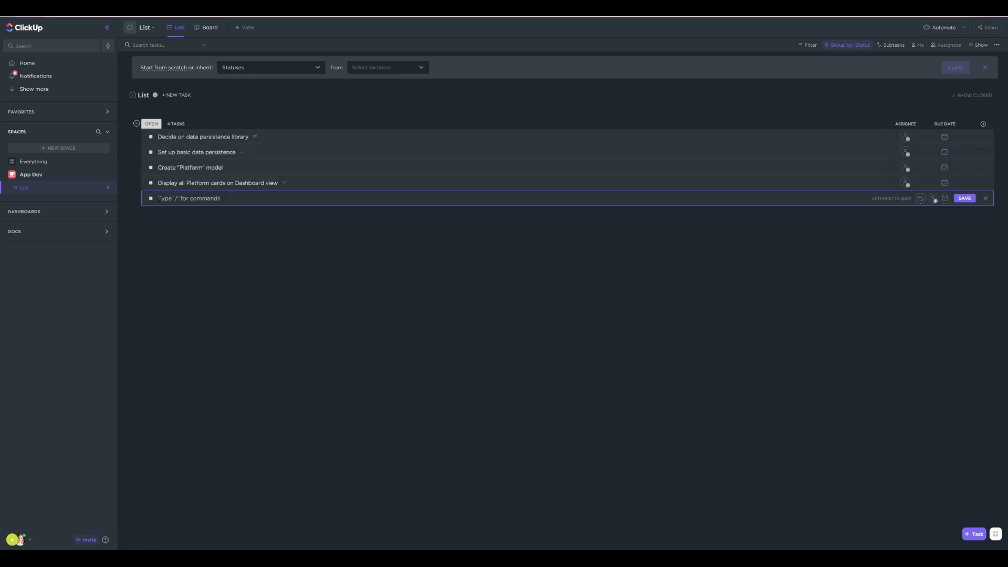
type("Create \"Metric\" Model")
left_click(191, 167)
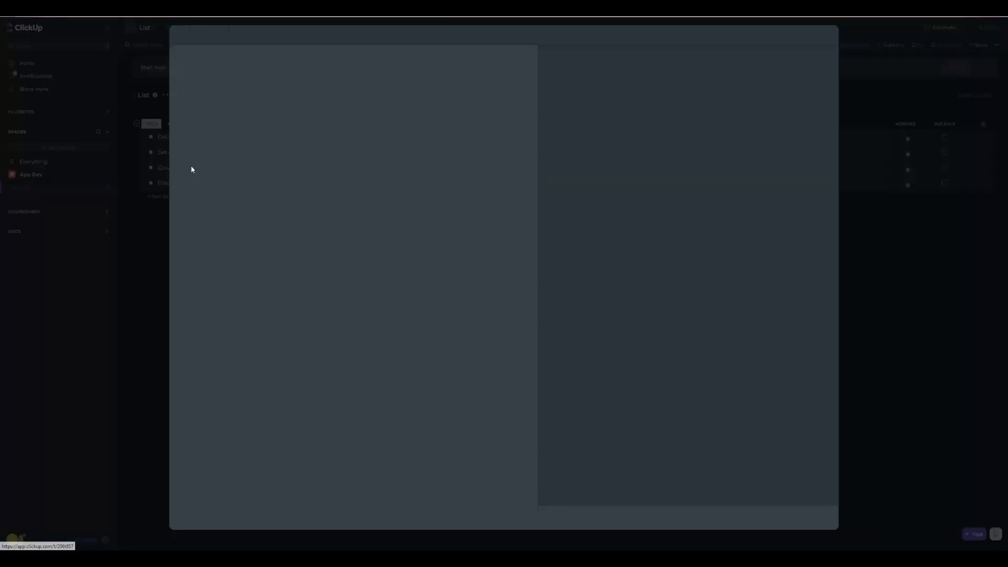
left_click(236, 140)
type("The Platform model should have:")
key("Return")
type("- a Name")
key("Return")
type("a Color")
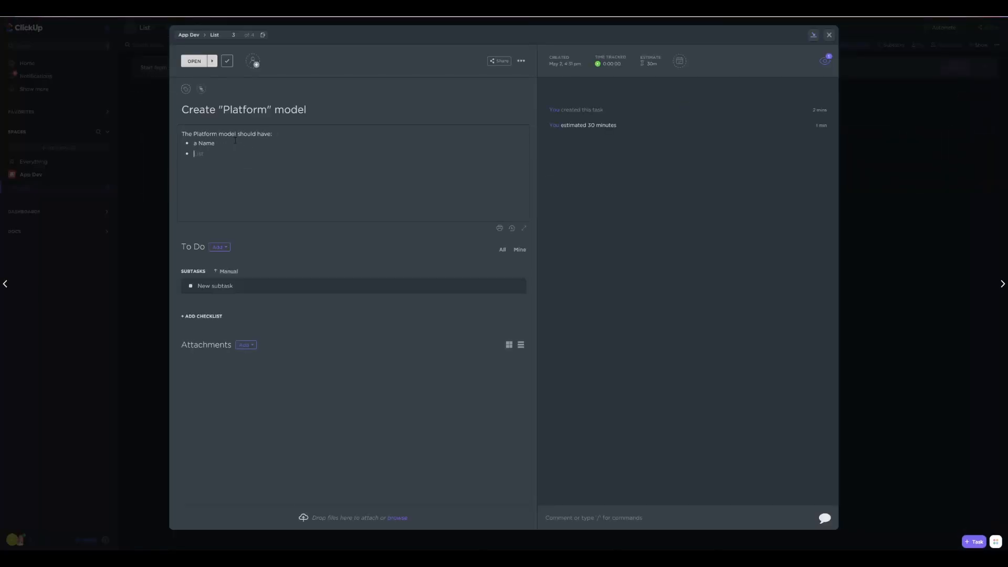
key("Return")
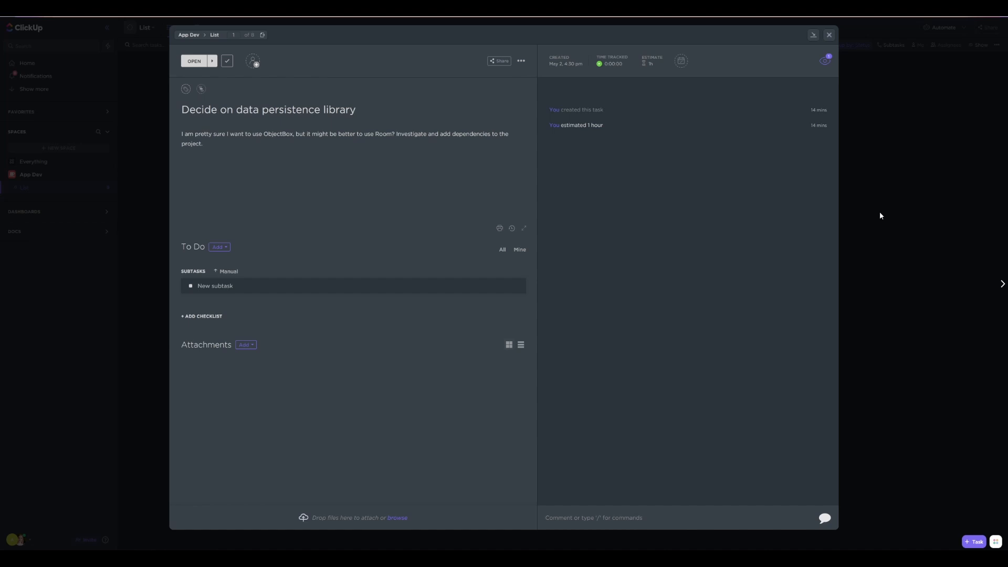
On the Everything board, move "Jazz up UI for Platform Cards on Dashboard view" to In Progress and review the task's details
left_click(877, 230)
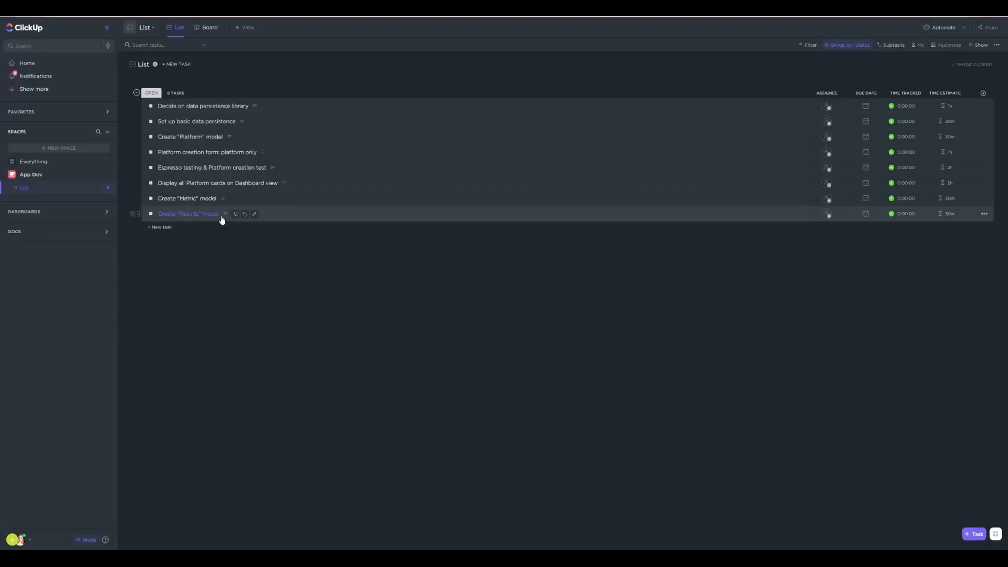
left_click(206, 28)
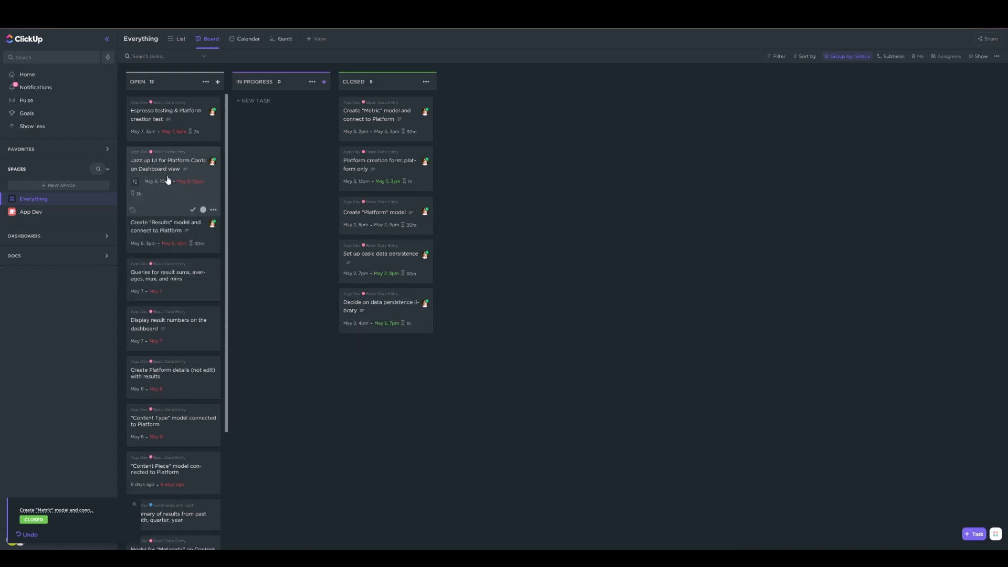
left_click_drag(167, 171, 273, 149)
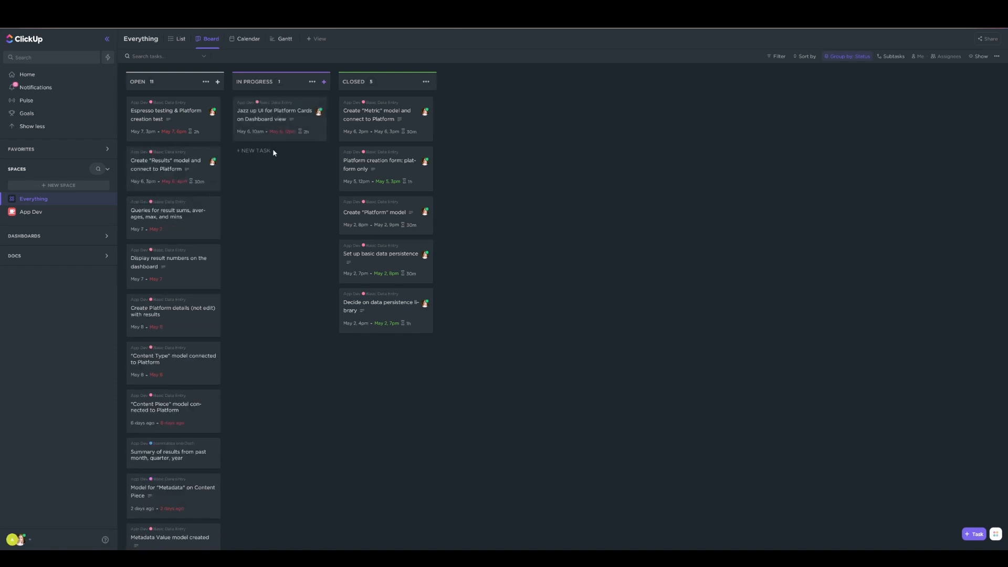
left_click(279, 115)
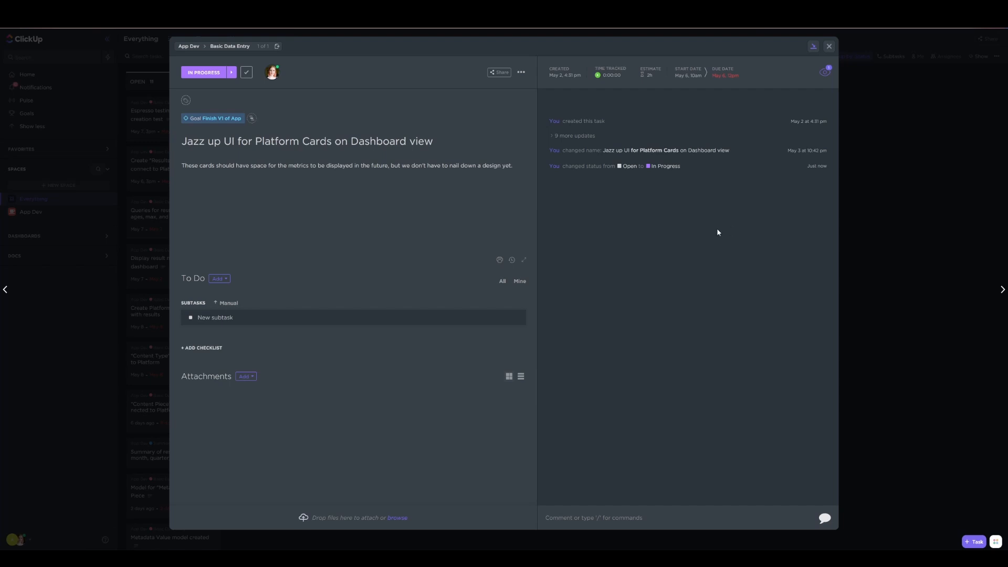
left_click(919, 306)
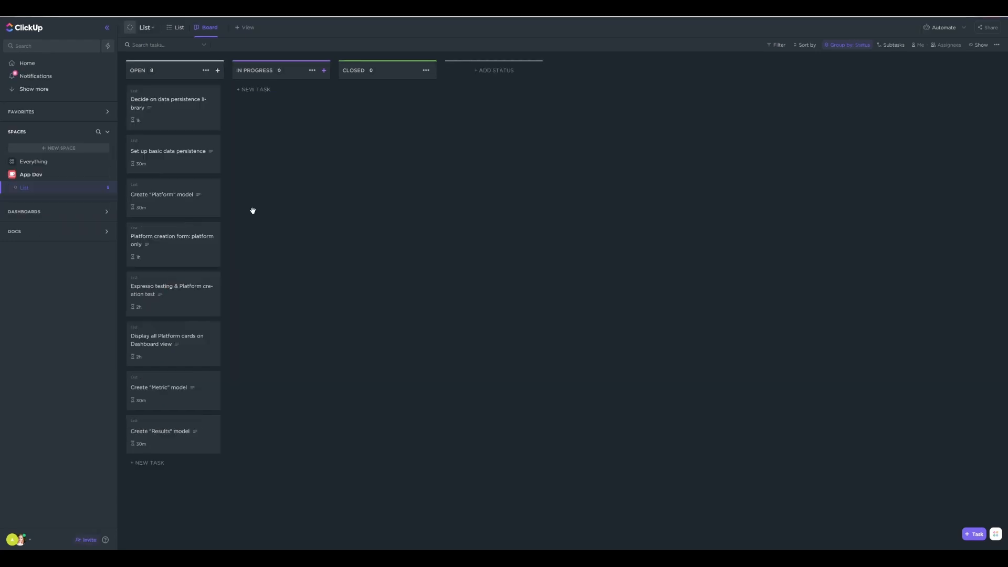
Compare the Timeline, Gantt, Mind Map, Activity and Calendar view types for the App Dev list and add a Timeline view
left_click(243, 30)
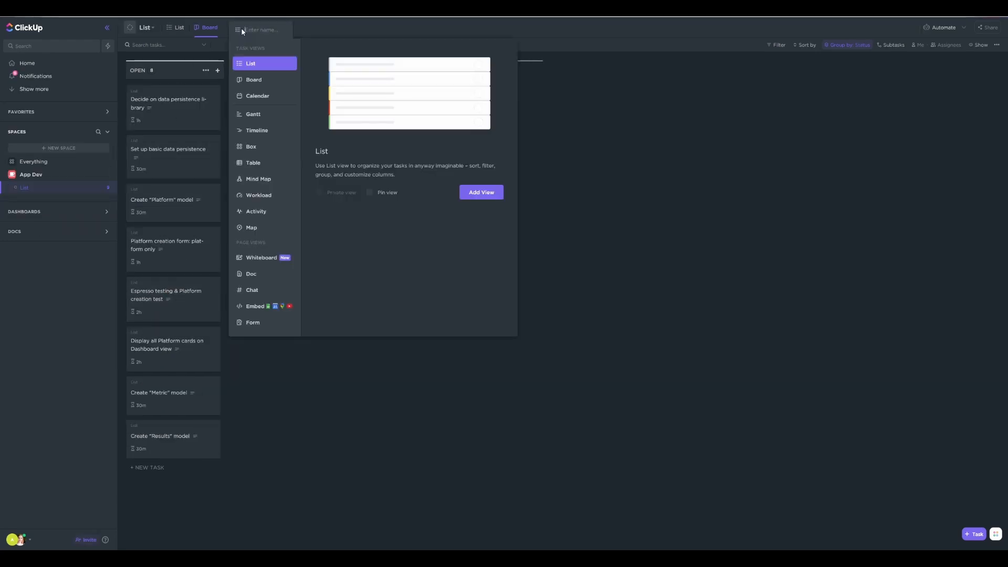
left_click(261, 132)
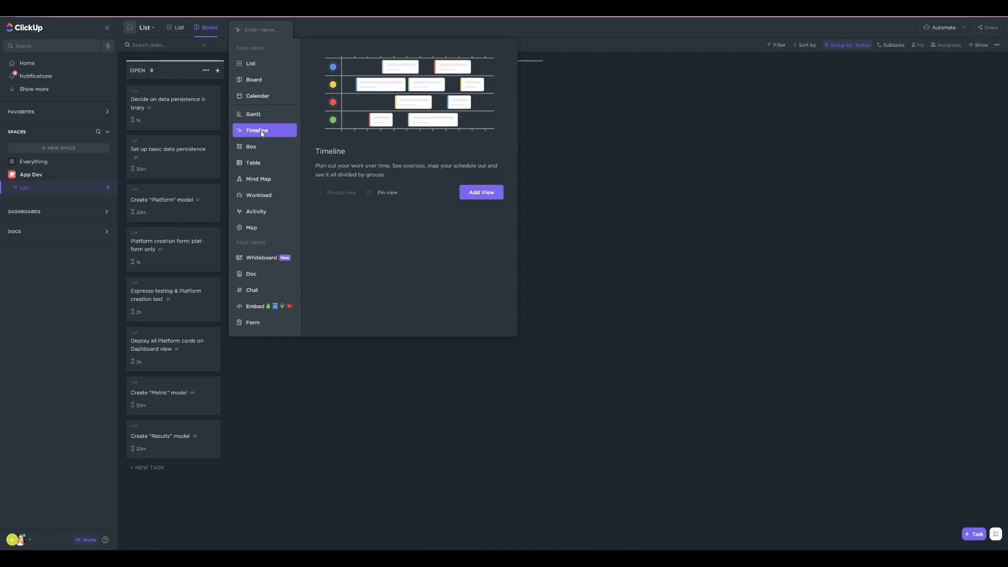
left_click(261, 117)
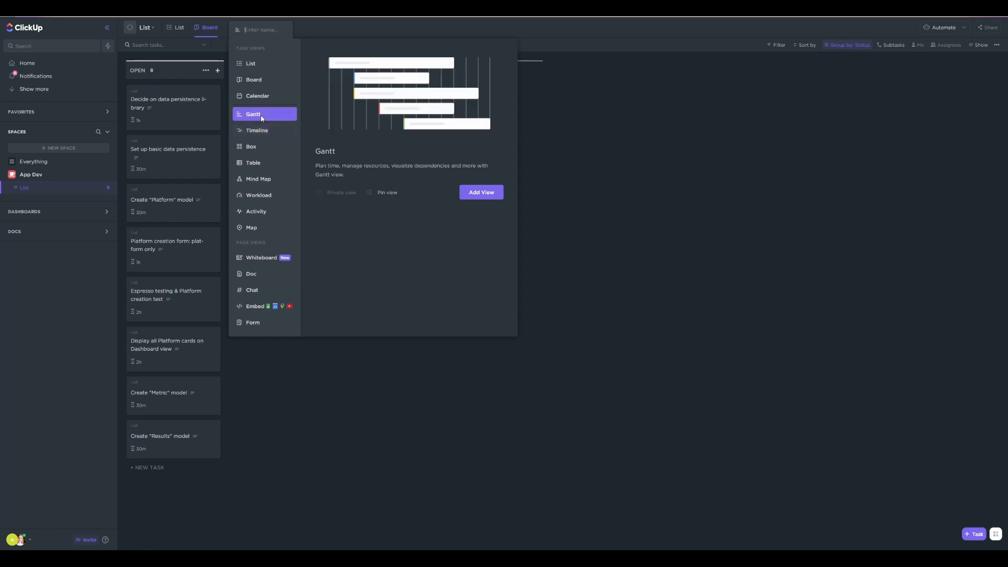
left_click(258, 133)
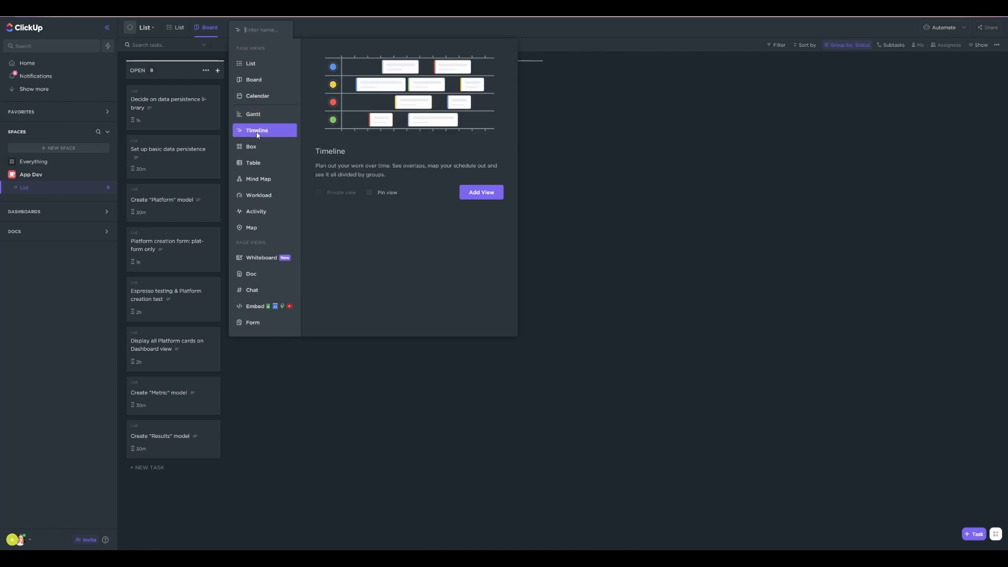
left_click(261, 177)
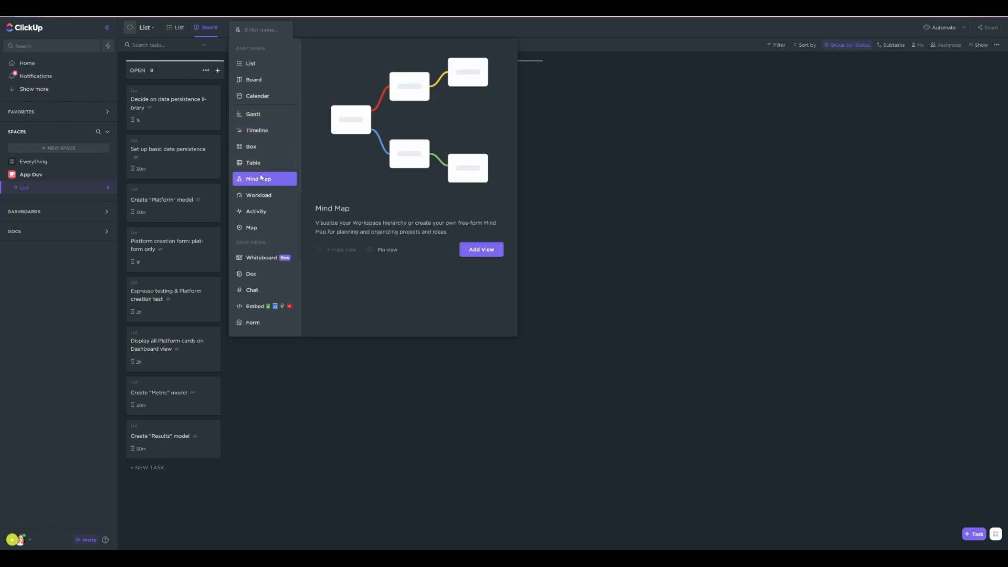
left_click(261, 215)
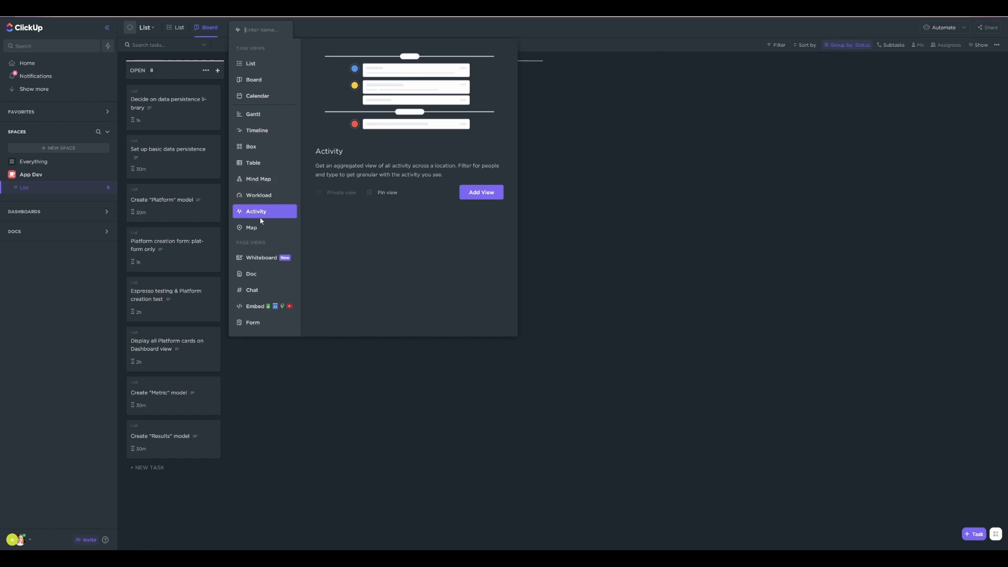
left_click(264, 99)
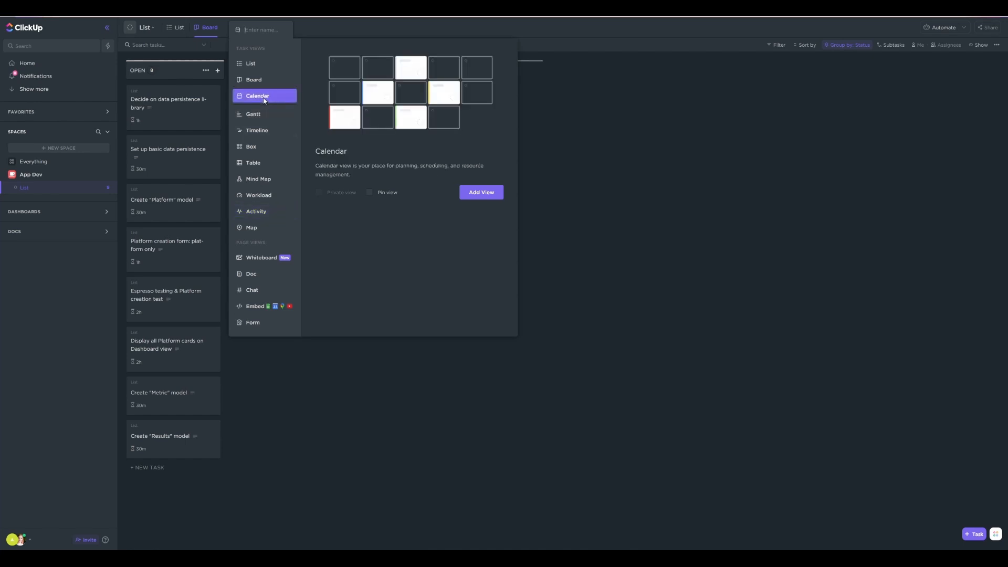
left_click(258, 130)
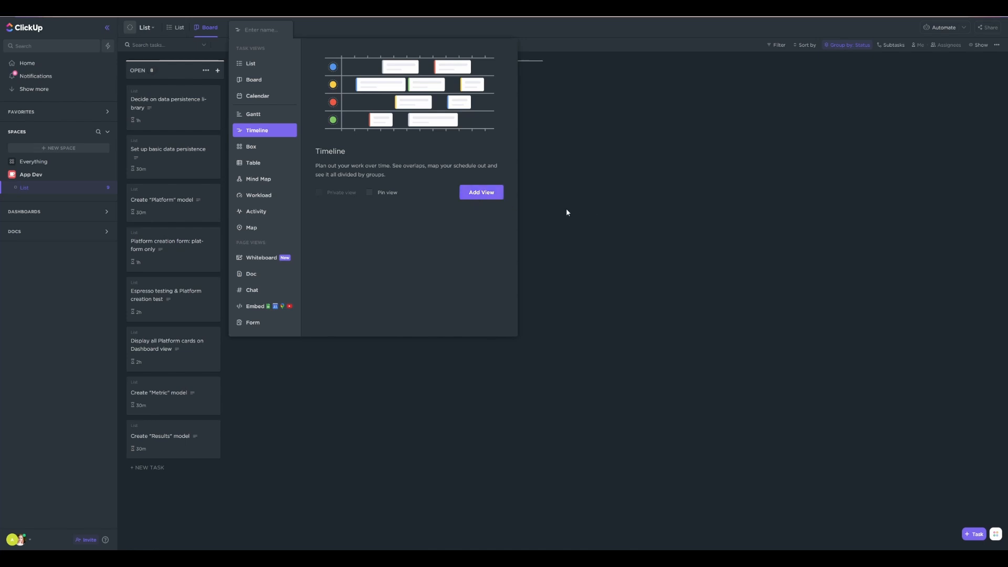
left_click(484, 192)
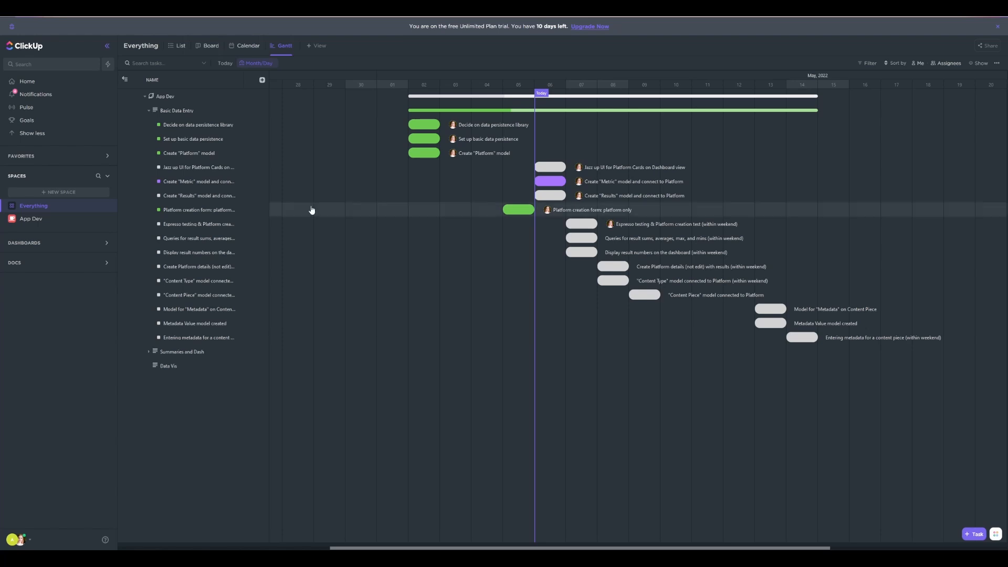
Set the Everything Gantt chart's time scale to Zoom To Fit and save the view
left_click(254, 62)
left_click(255, 94)
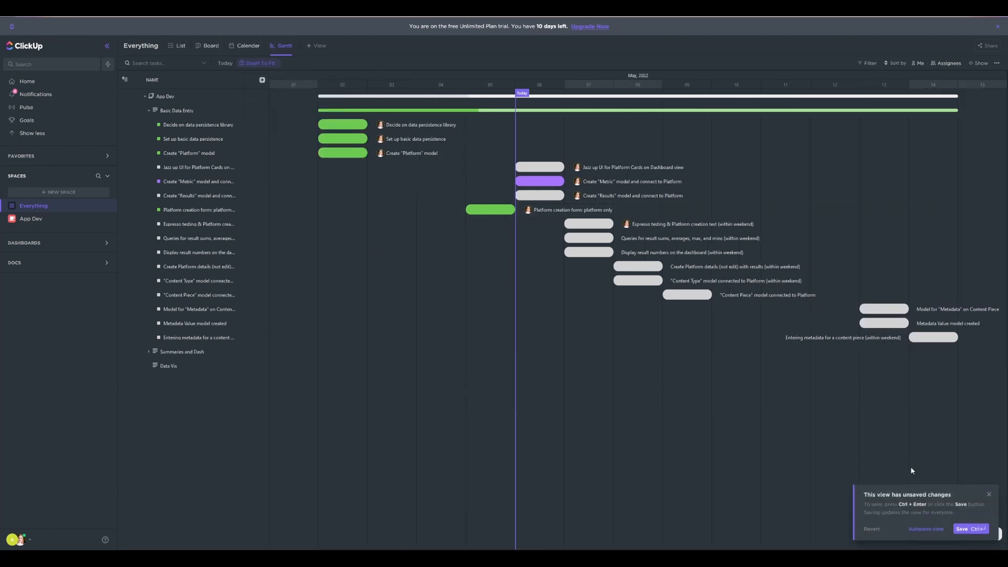
left_click(971, 529)
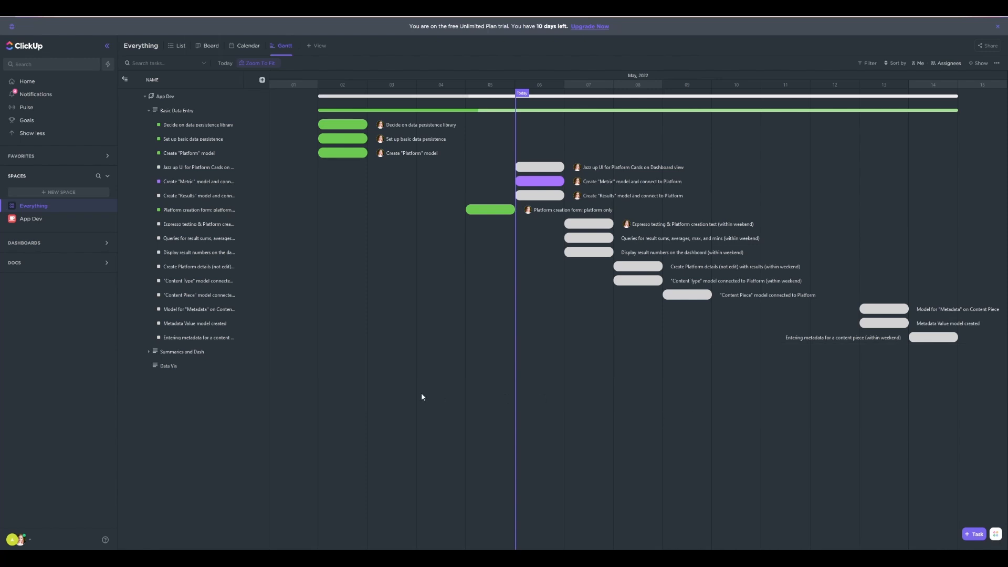
Review all tasks in the Everything list, and move "Create 'Metric' model and connect to Platform" to In Progress on the board
left_click(178, 46)
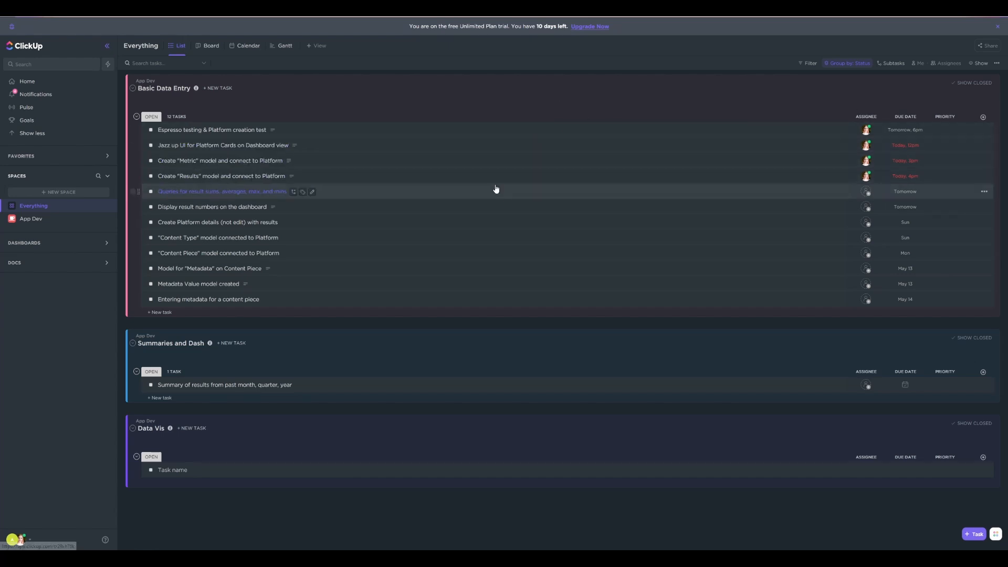
left_click(208, 46)
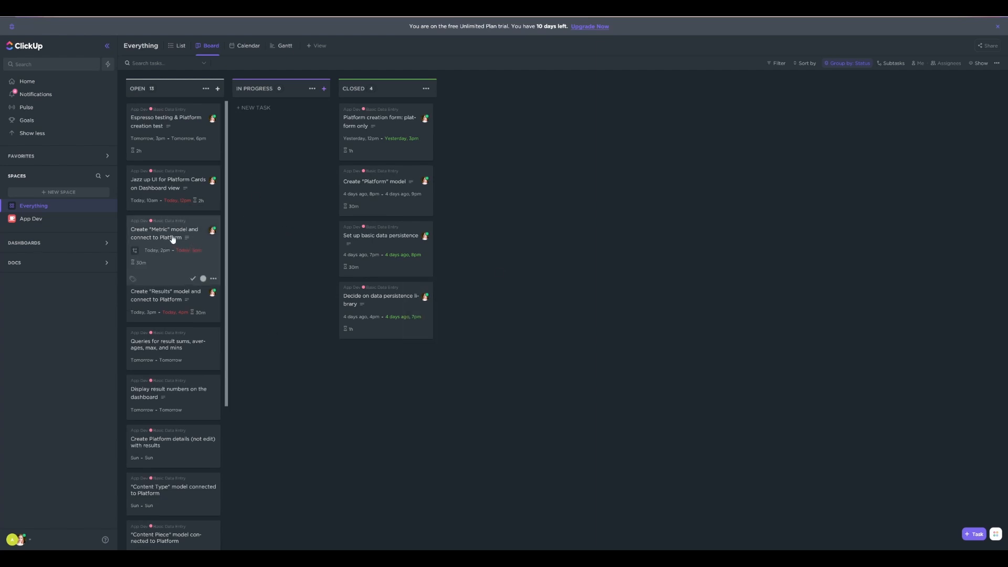
left_click_drag(173, 239, 279, 152)
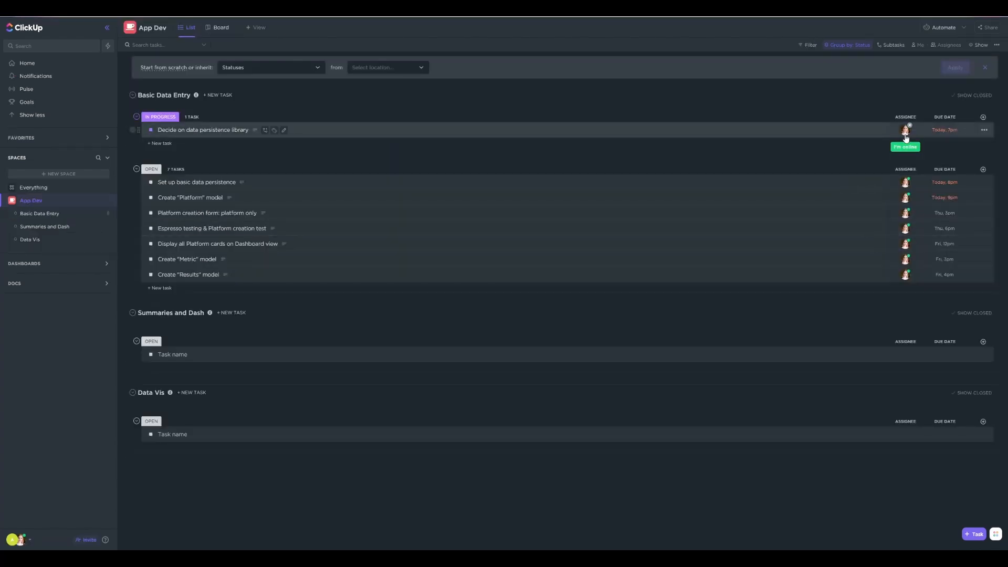
Check the assignee of the data persistence library task and review the Next tasks under My Work on the Home page
left_click(905, 130)
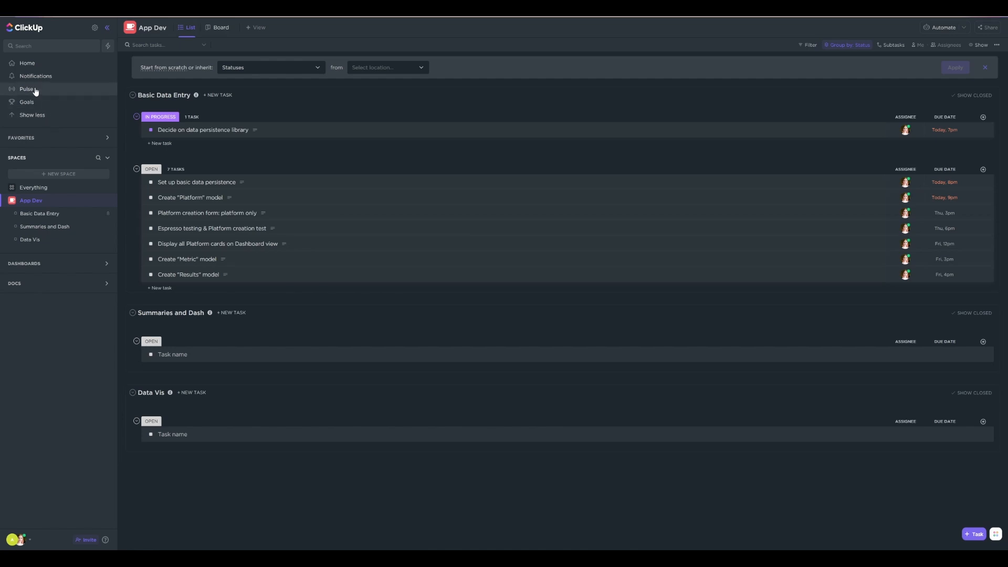
left_click(28, 64)
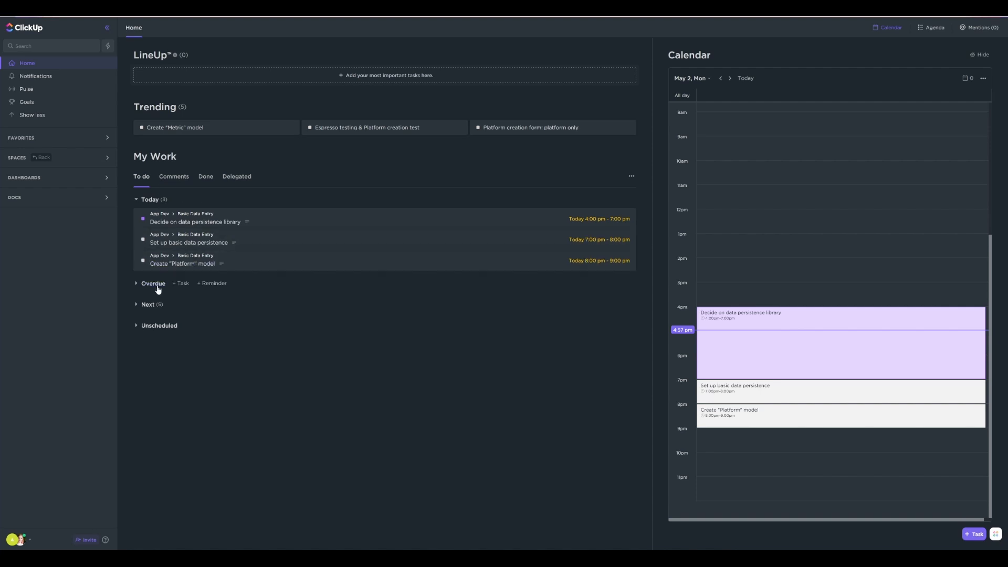
left_click(135, 306)
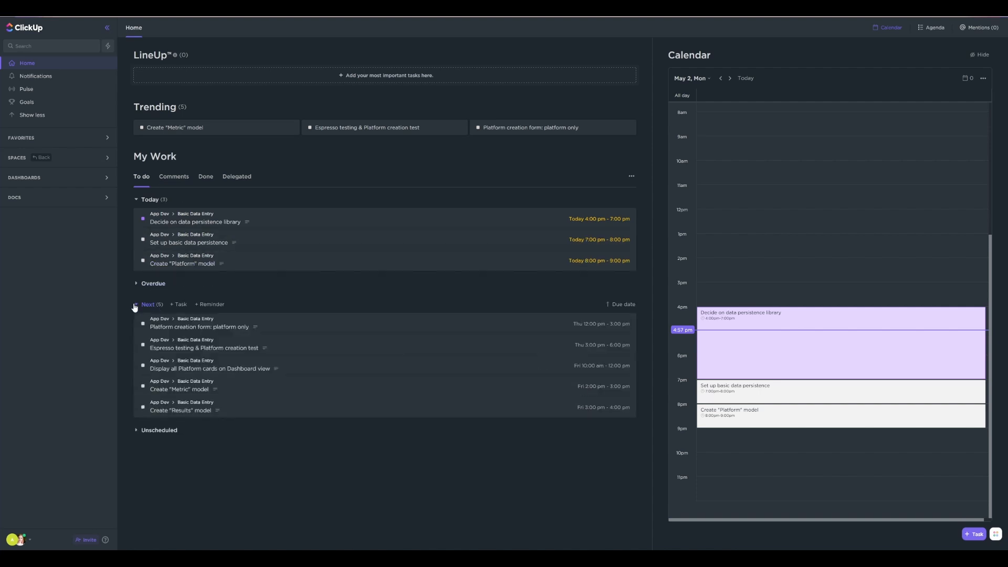
left_click(135, 306)
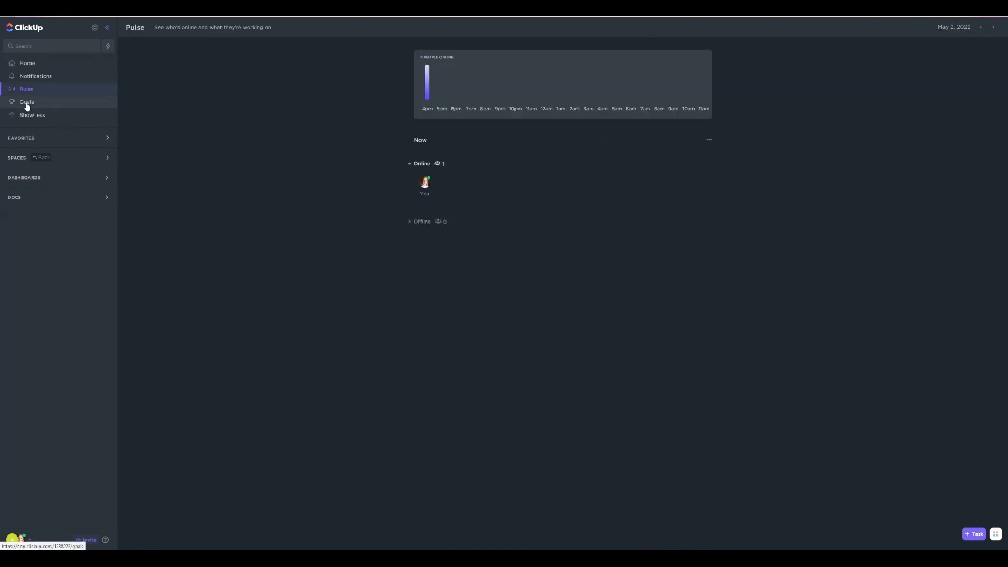
Start a new goal named "Finish V1 of App", assign yourself as owner and keep the workspace-wide access
left_click(27, 103)
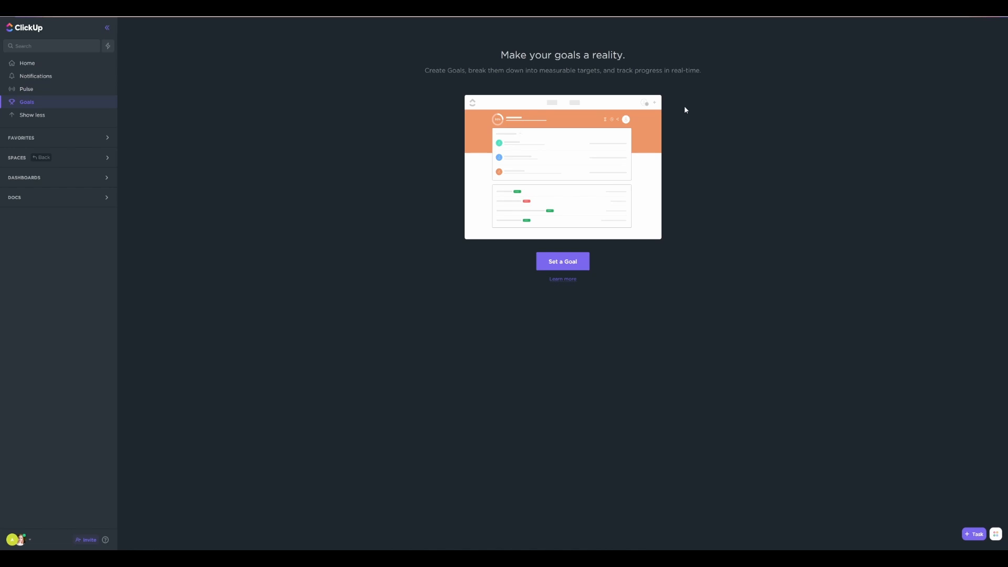
left_click(555, 265)
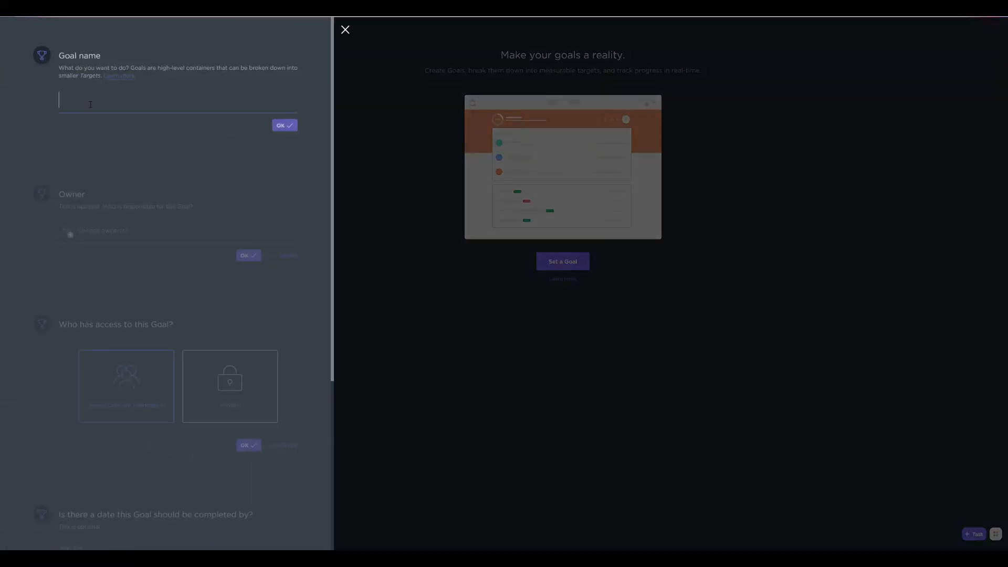
type("Finish V1 of App")
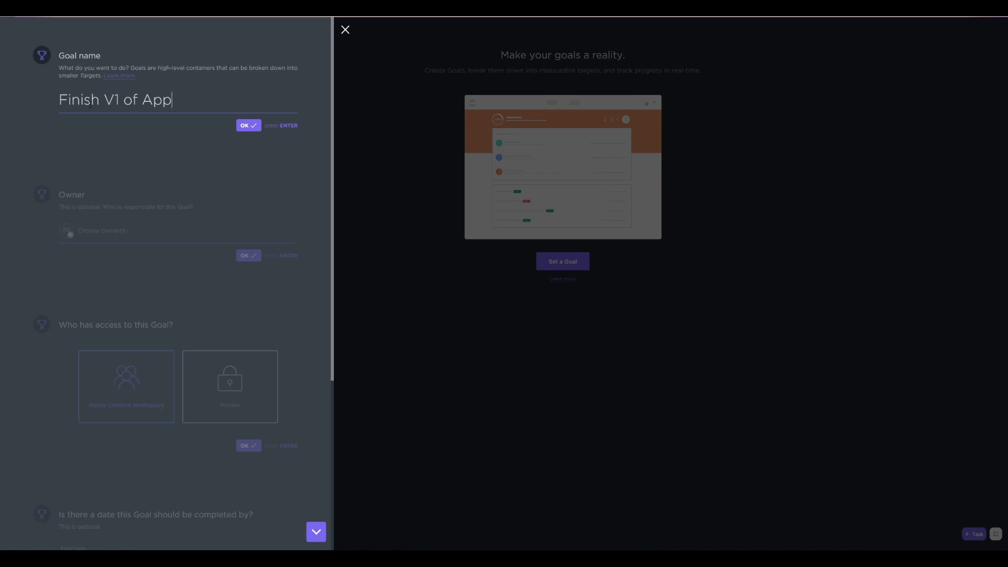
key("Return")
left_click(83, 84)
left_click(93, 135)
left_click(253, 128)
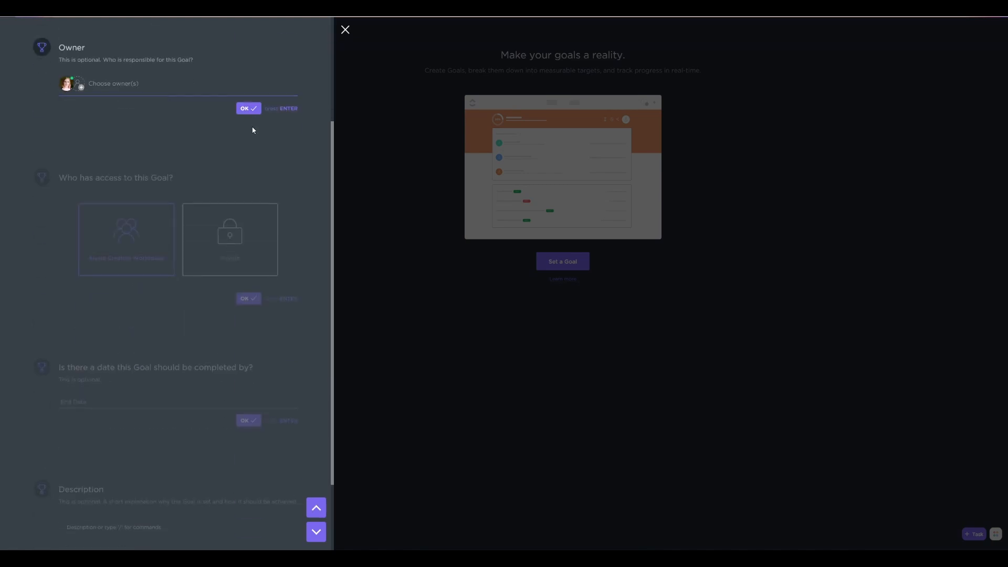
left_click(251, 108)
left_click(249, 209)
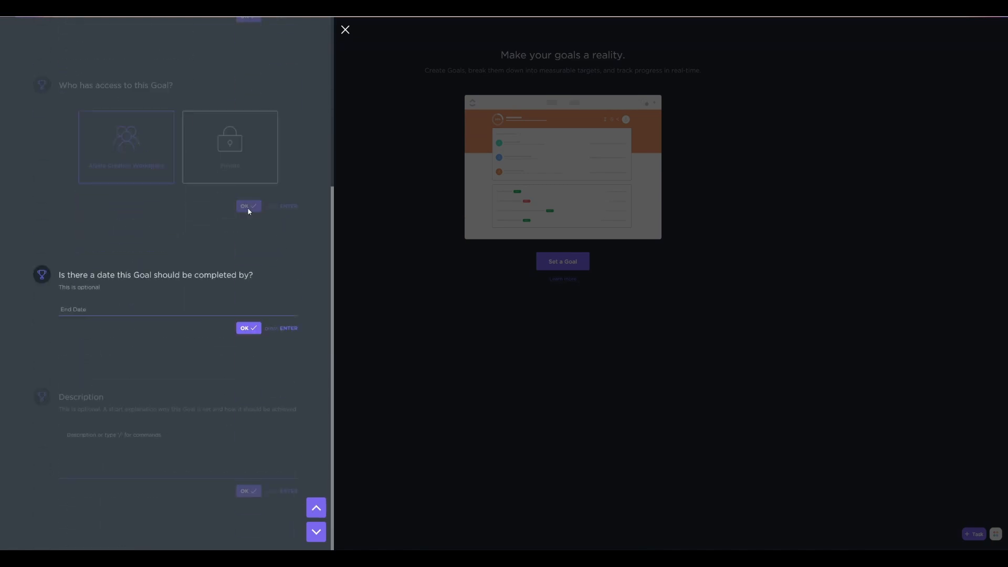
Set the goal's completion date to May 31, 2022
left_click(97, 309)
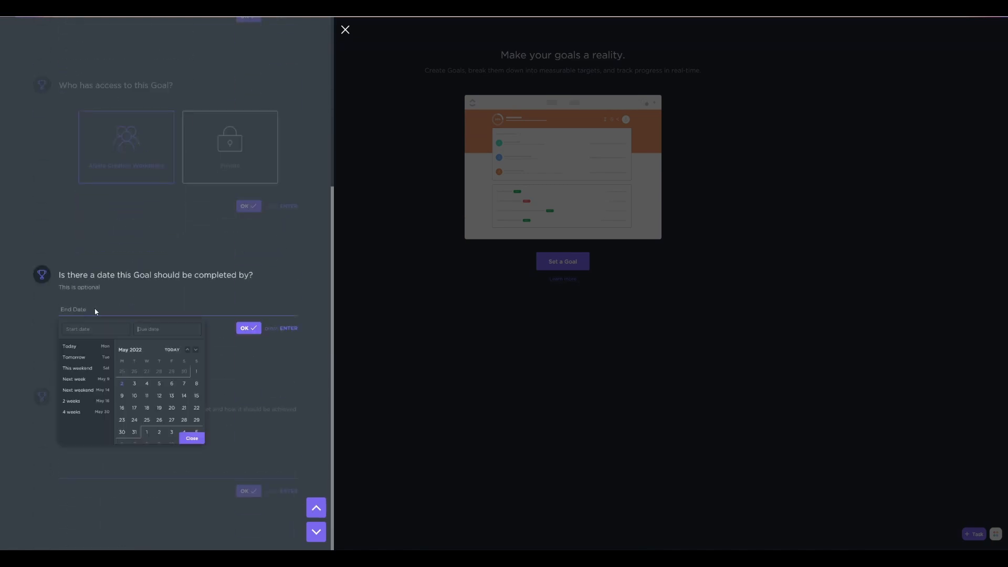
left_click(135, 431)
left_click(202, 439)
left_click(247, 330)
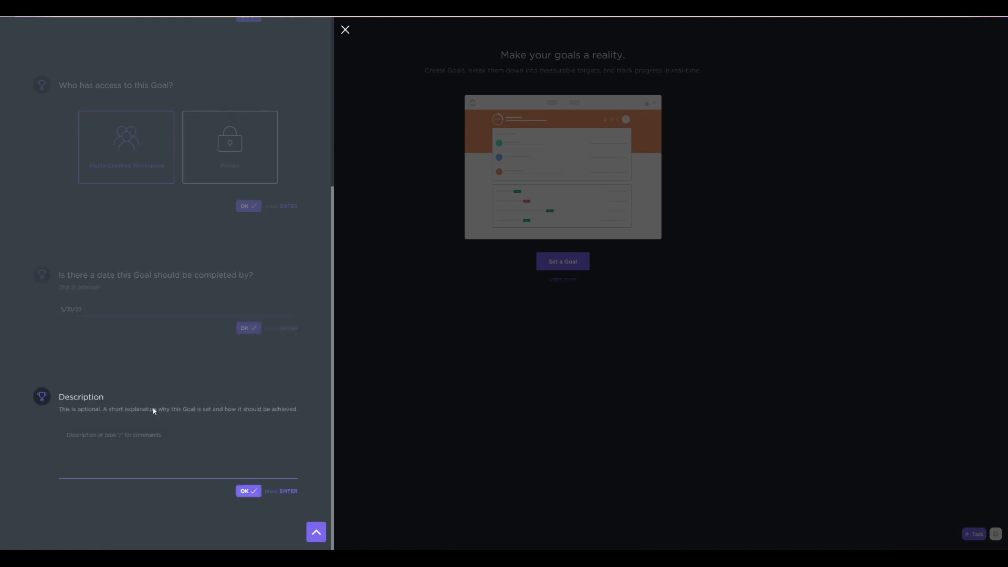
Describe the goal as "I want to finish basic functionality for this app by doing small bursts of consistent work." and create it
left_click(90, 438)
type("I want to ")
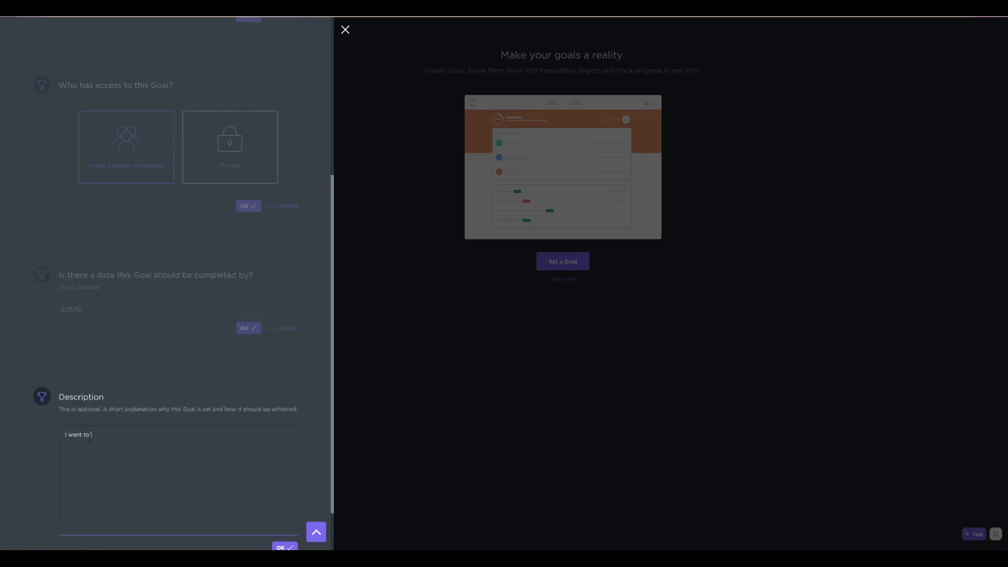
type("finish basic functionality for this app.")
scroll(213, 384, "down", 2)
type("by ")
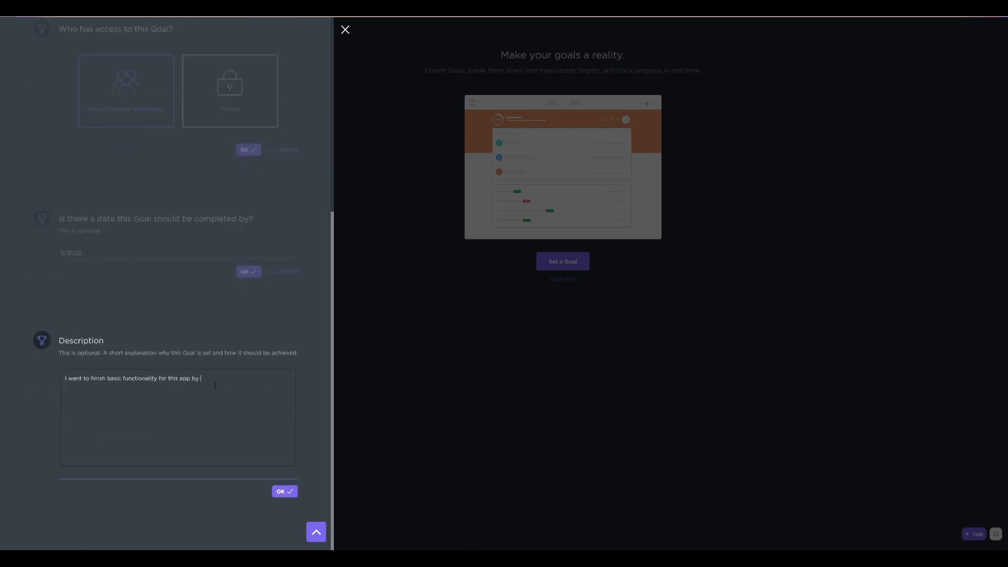
type("doing small bursts of consistent work.")
left_click(282, 490)
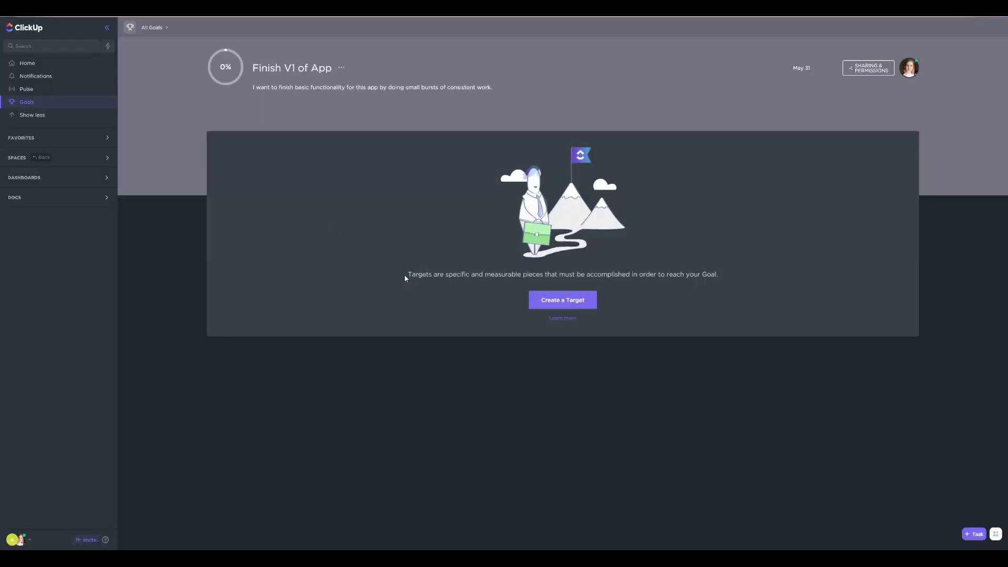
Start a target named "V1 Tickets" for the goal and assign yourself as its owner
left_click(581, 300)
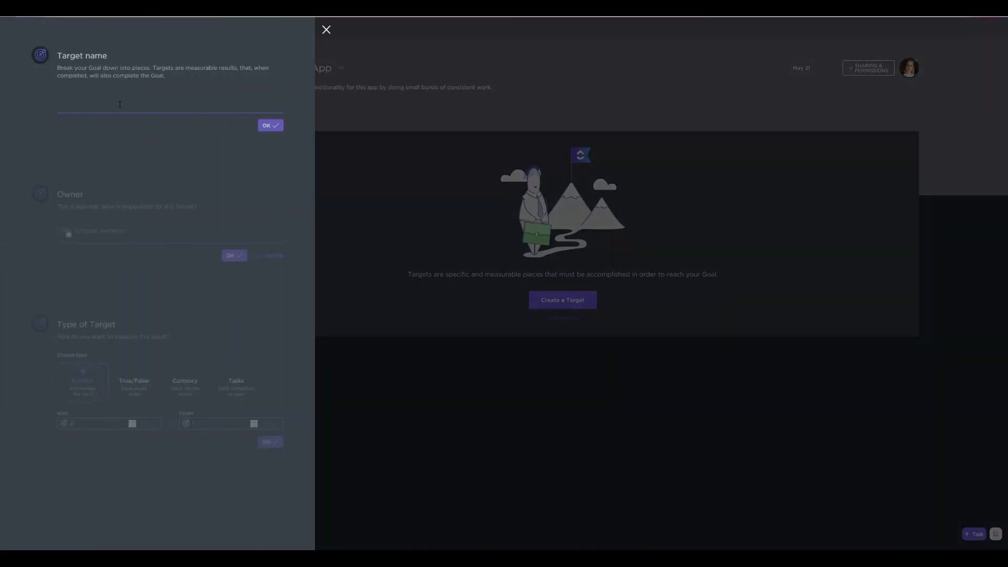
type("V1 Tickets")
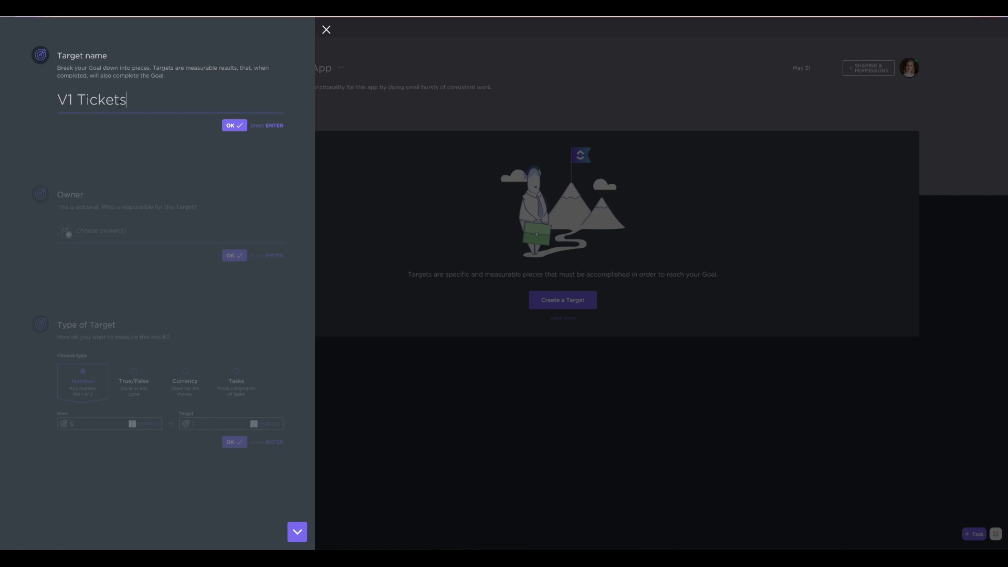
key("Return")
left_click(95, 232)
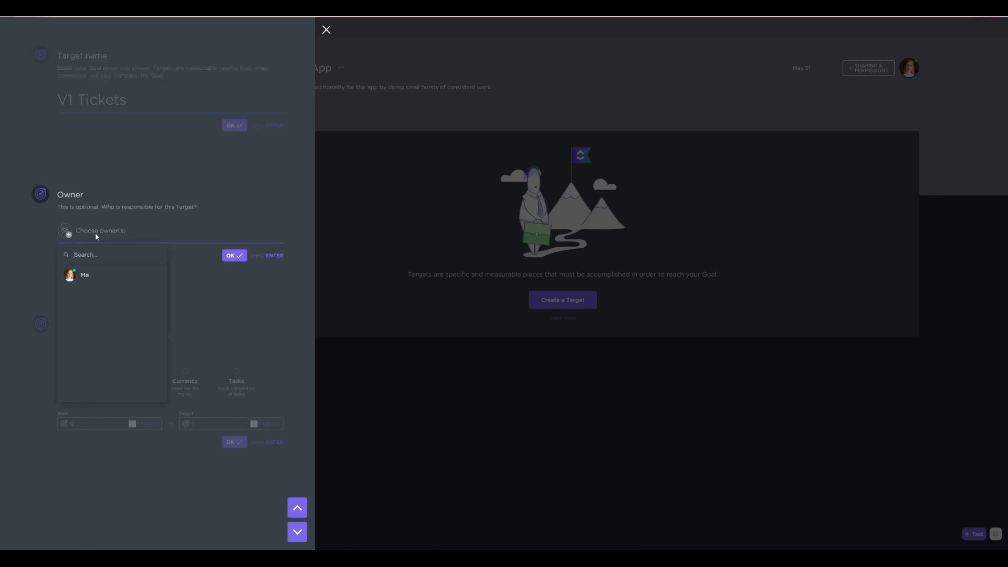
left_click(231, 256)
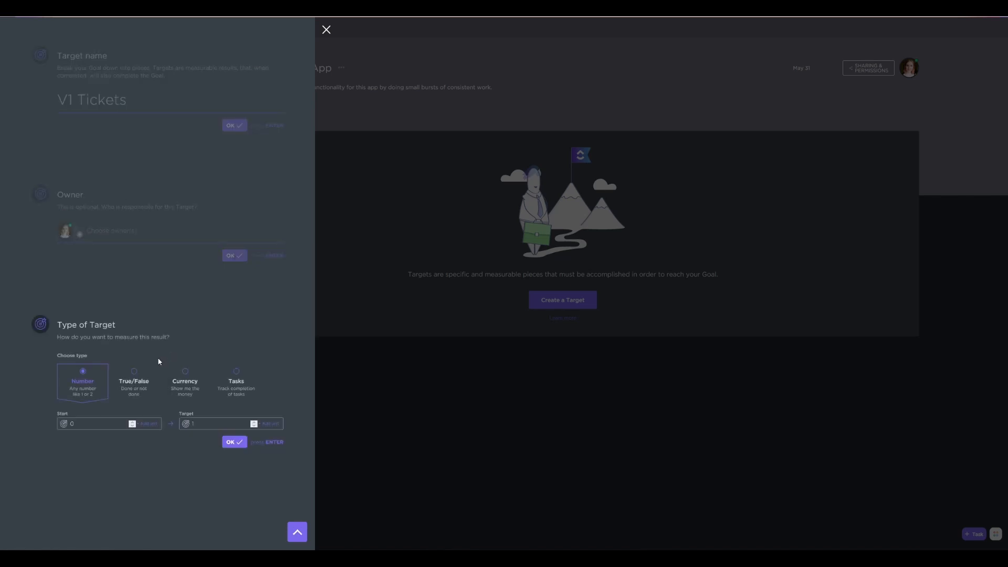
Measure the target by Tasks and track the App Dev lists Basic Data Entry, Summaries and Dash, and Data Vis
left_click(238, 381)
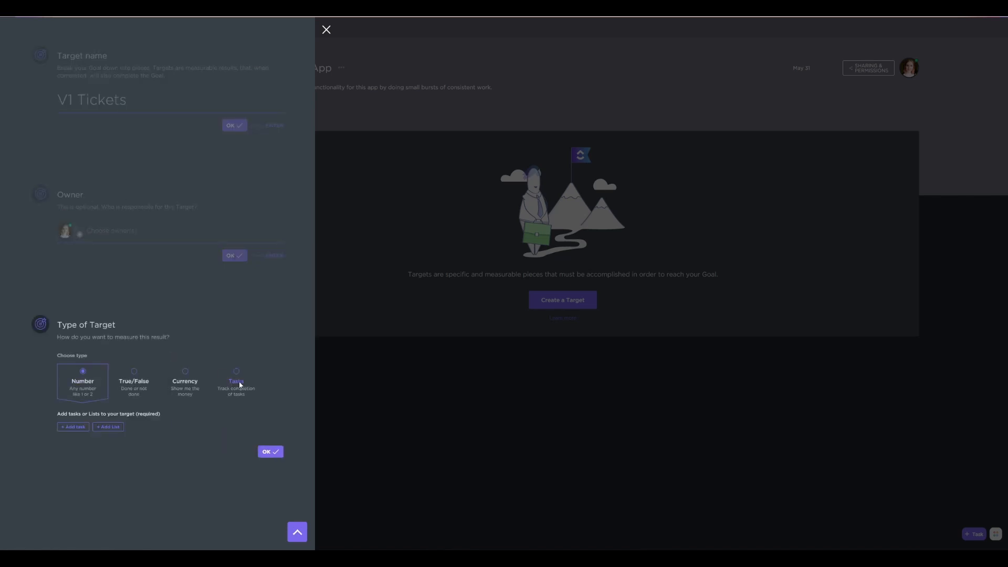
left_click(107, 428)
left_click(99, 484)
left_click(105, 457)
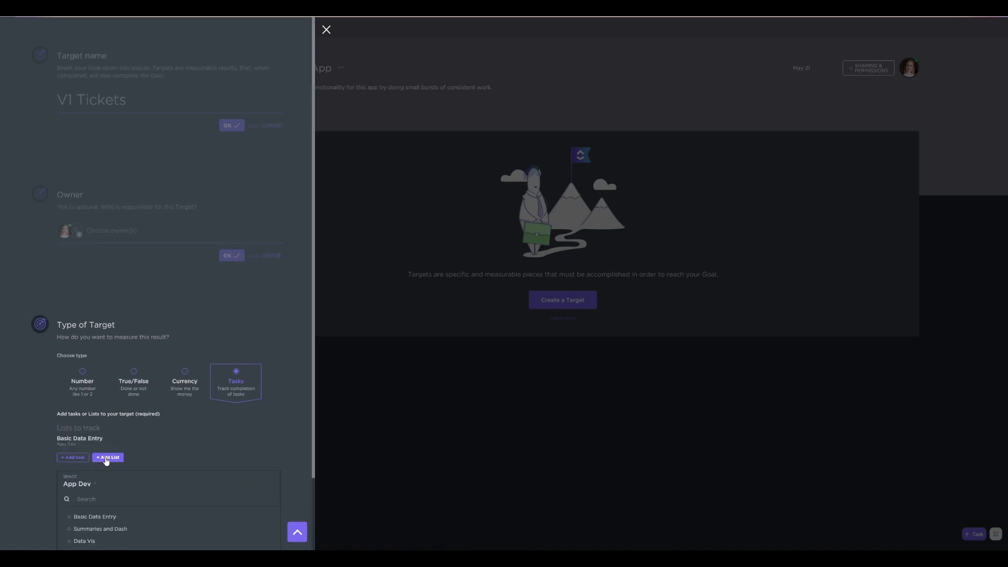
left_click(102, 529)
left_click(108, 472)
left_click(81, 460)
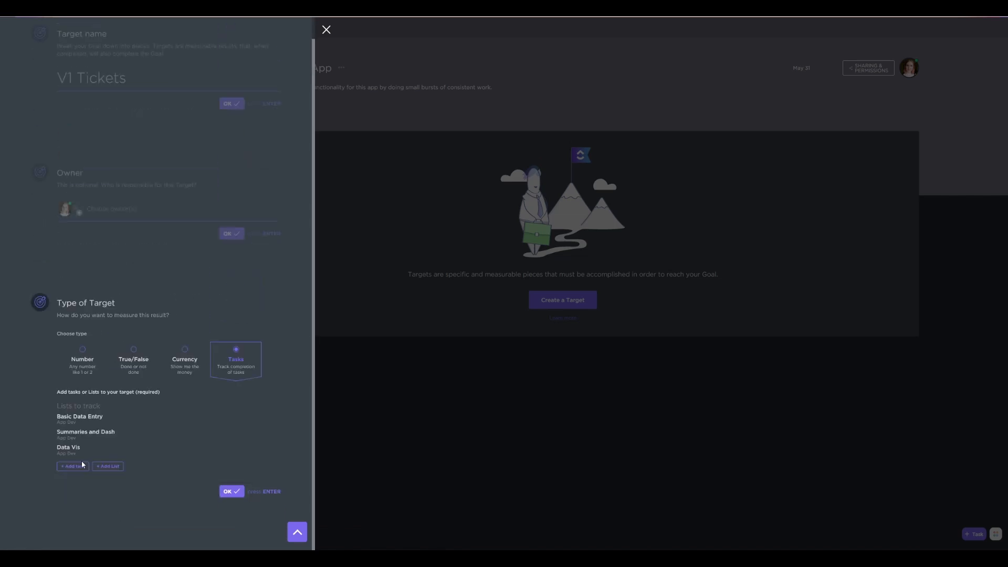
Save the V1 Tickets target with its three tracked lists
left_click(229, 492)
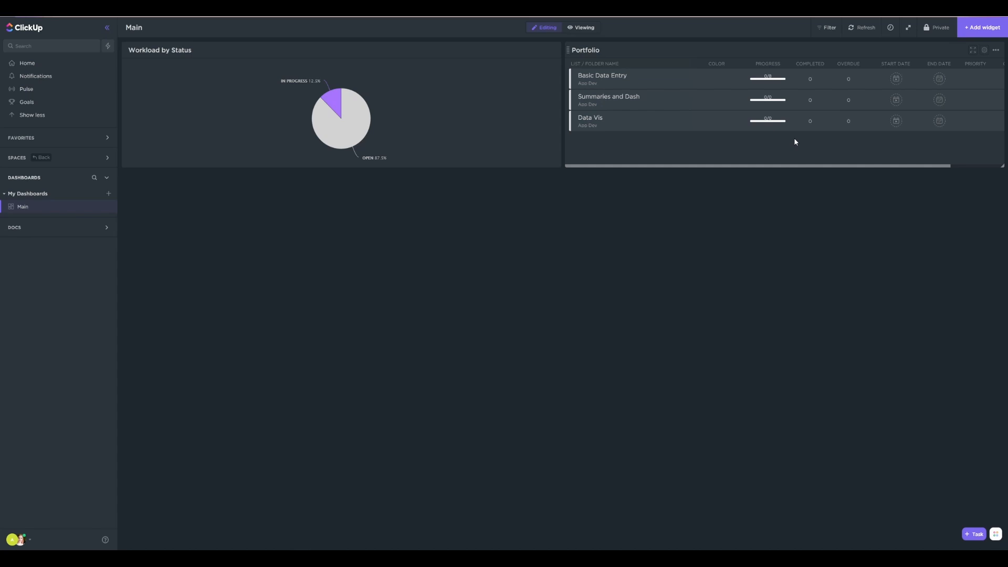
Change the three location colors to pink, blue and purple and save them
left_click(719, 81)
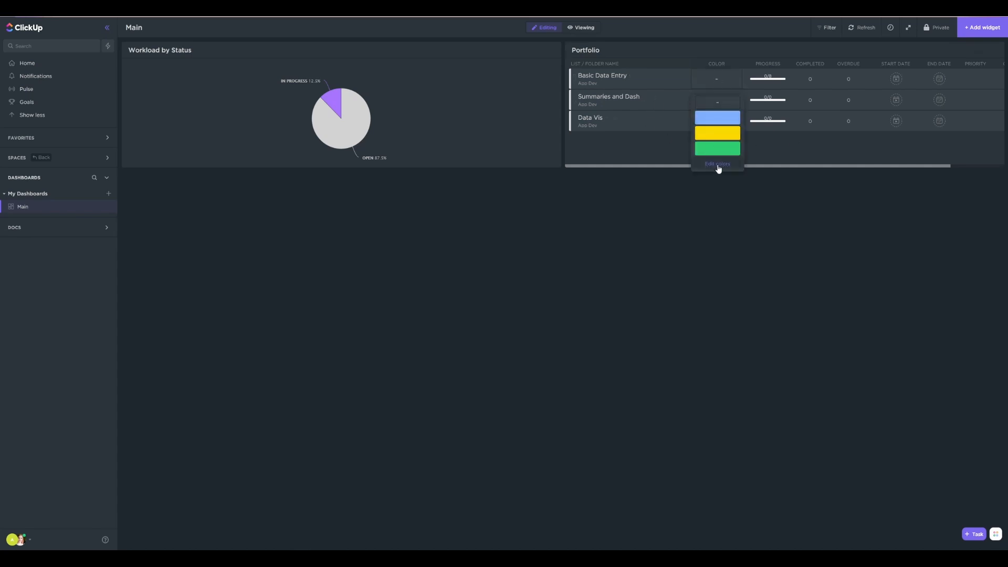
left_click(717, 164)
left_click(554, 123)
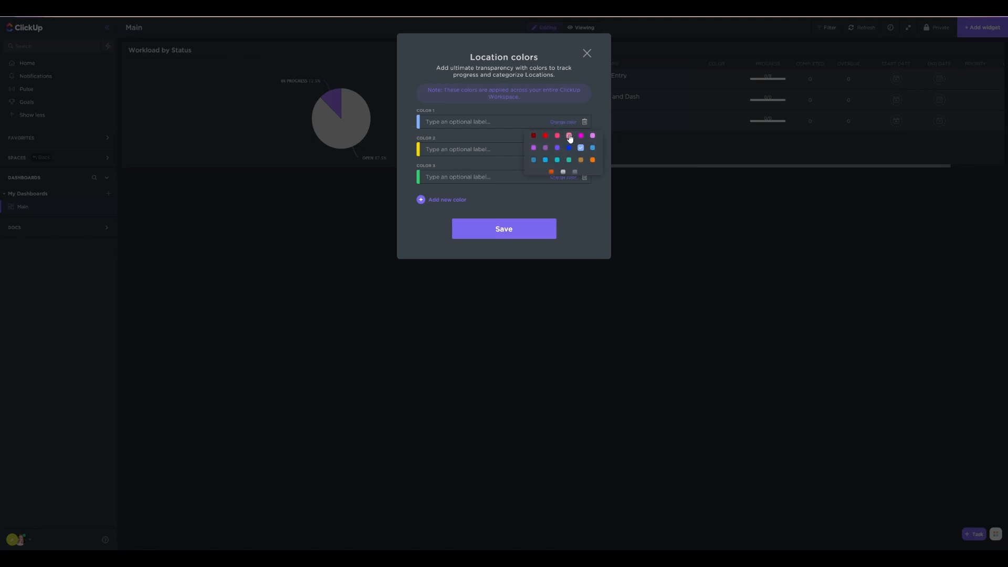
left_click(569, 137)
left_click(562, 151)
left_click(580, 178)
left_click(566, 178)
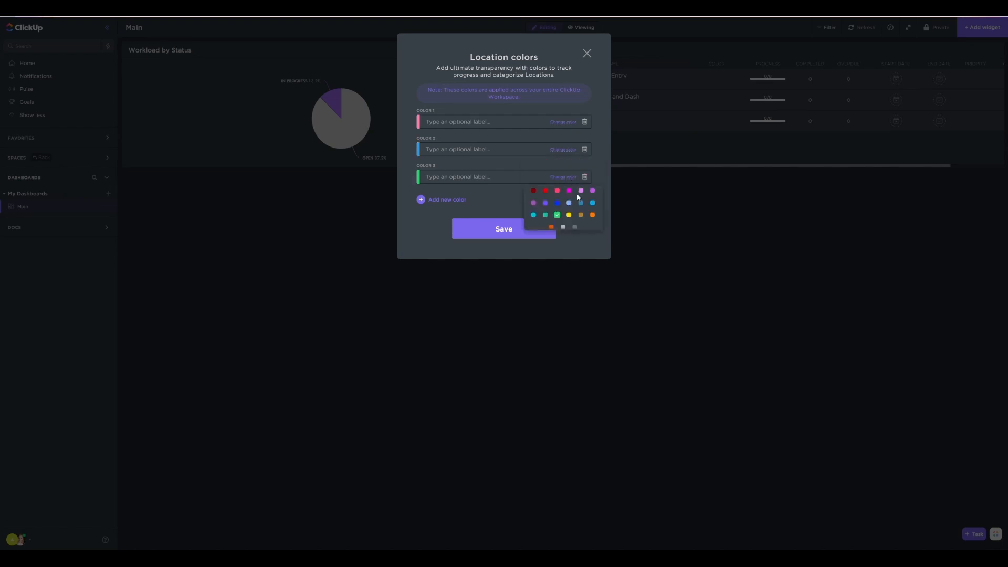
left_click(544, 205)
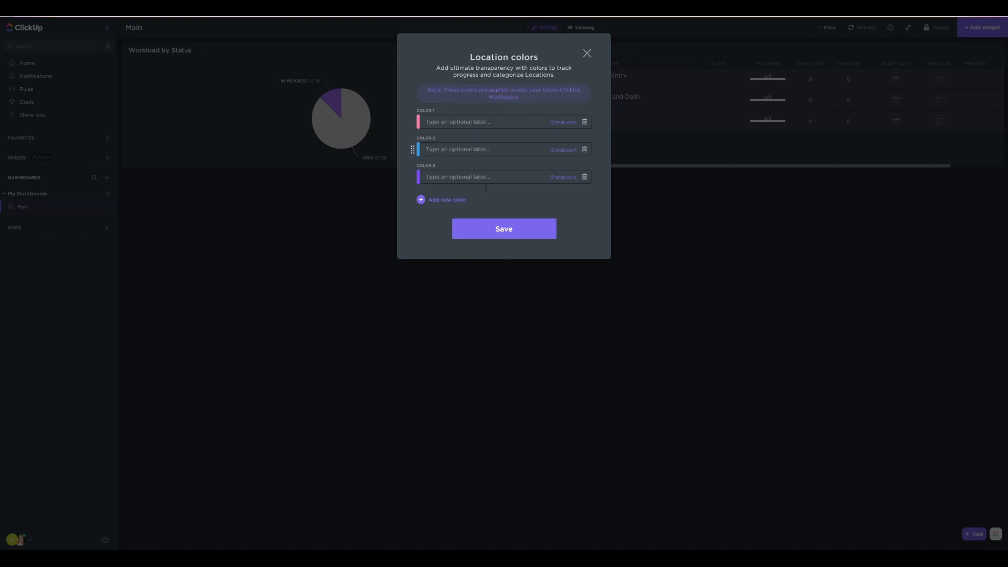
left_click(509, 229)
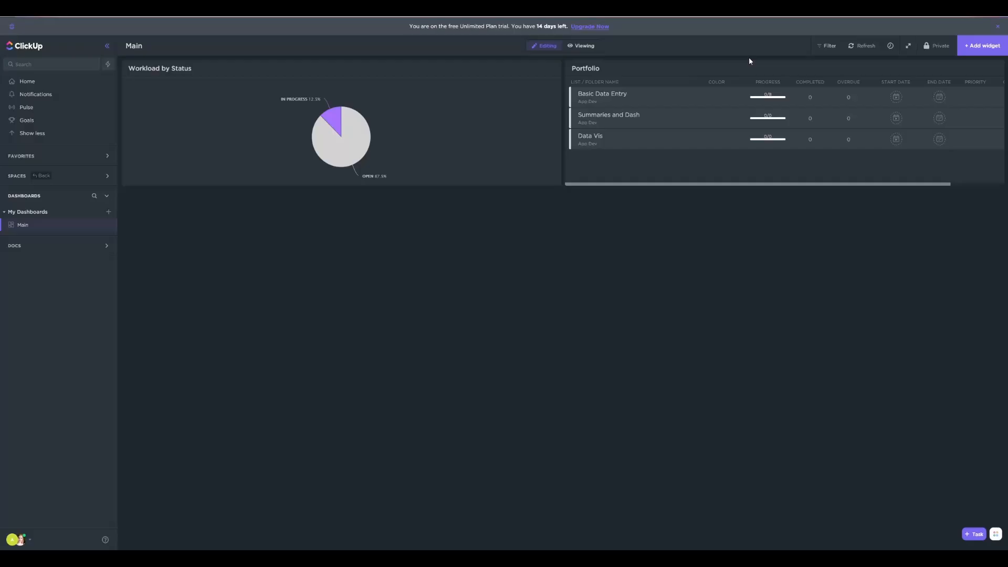
Color the Portfolio lists: Basic Data Entry pink, Summaries and Dash blue, and Data Vis purple
left_click(713, 101)
left_click(715, 135)
left_click(706, 120)
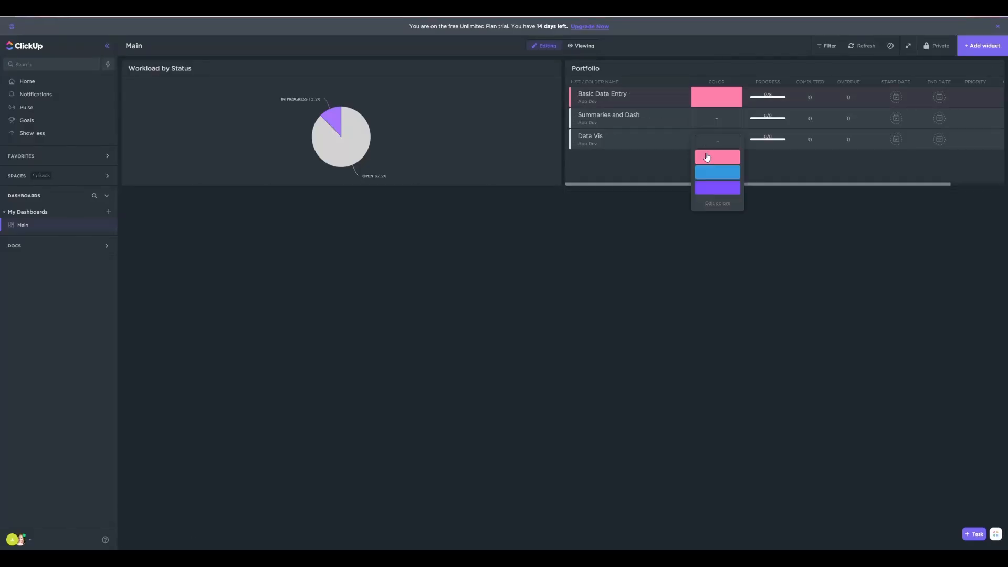
left_click(709, 171)
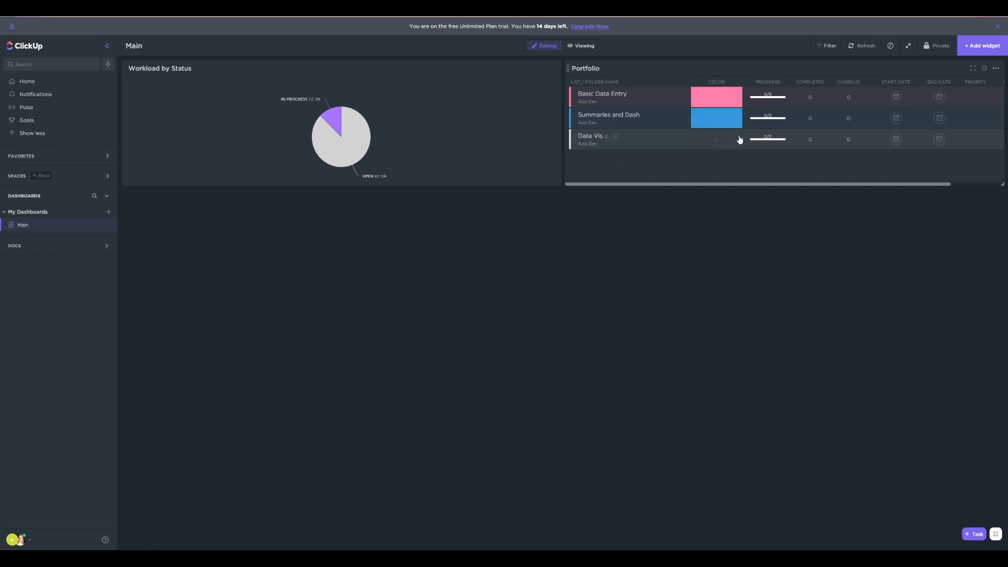
left_click(717, 141)
left_click(715, 210)
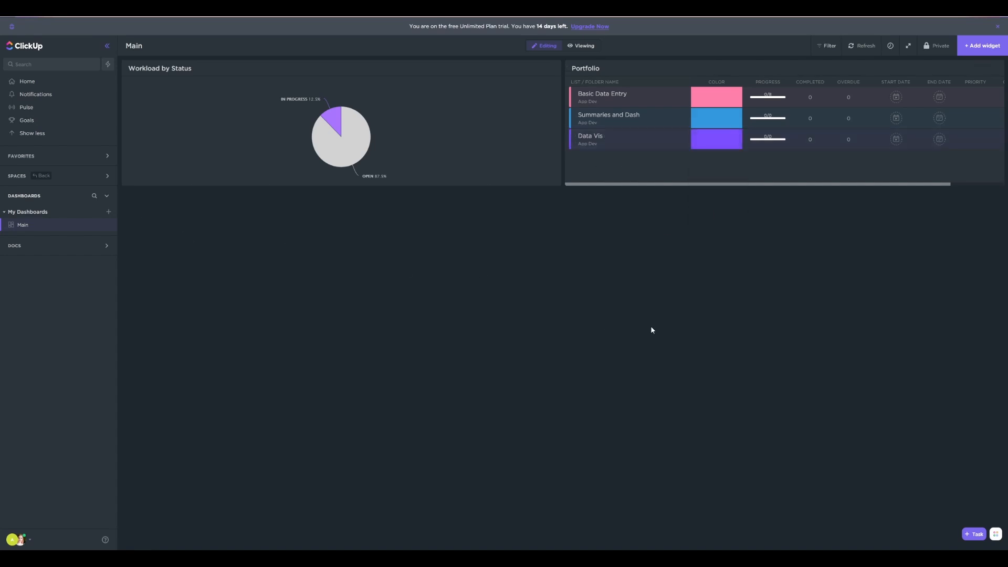
Examine the sprint widgets offered for the dashboard, including the details of Cumulative Flow
left_click(980, 46)
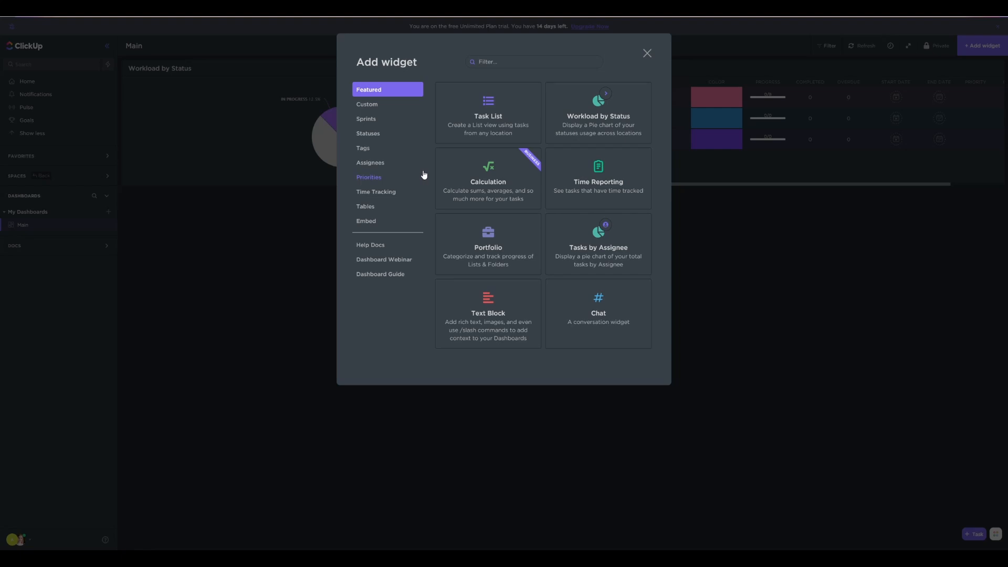
left_click(375, 120)
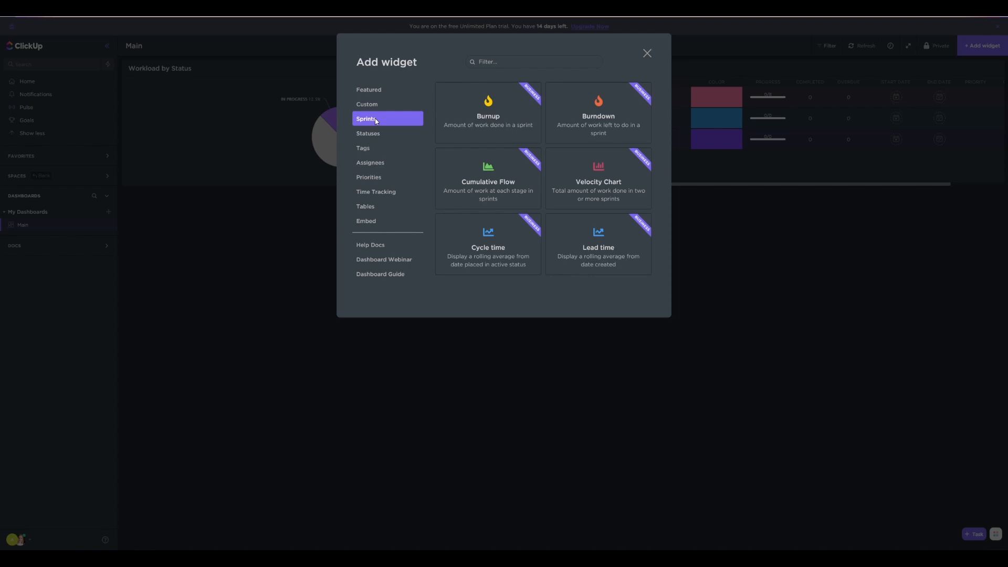
left_click(505, 182)
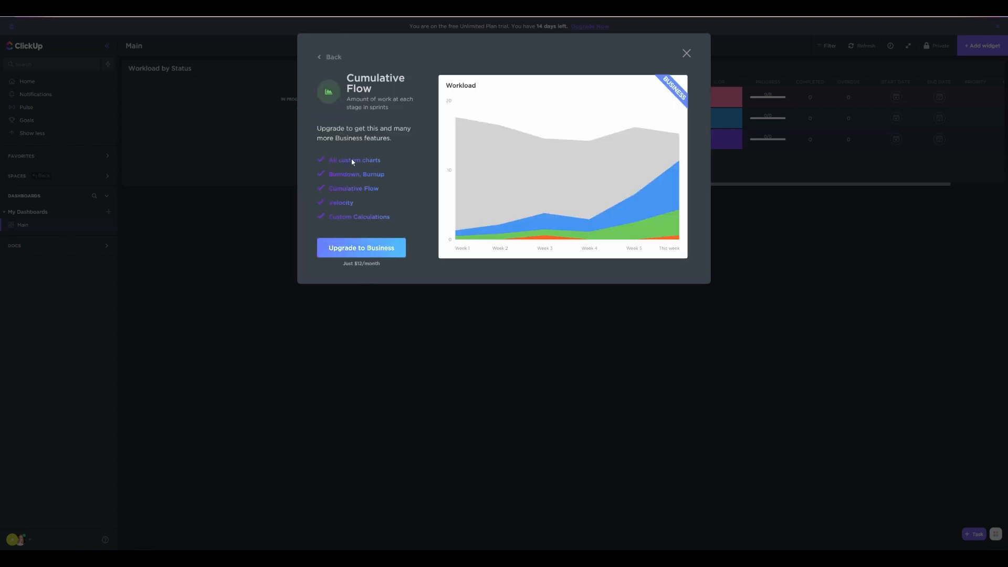
left_click(331, 57)
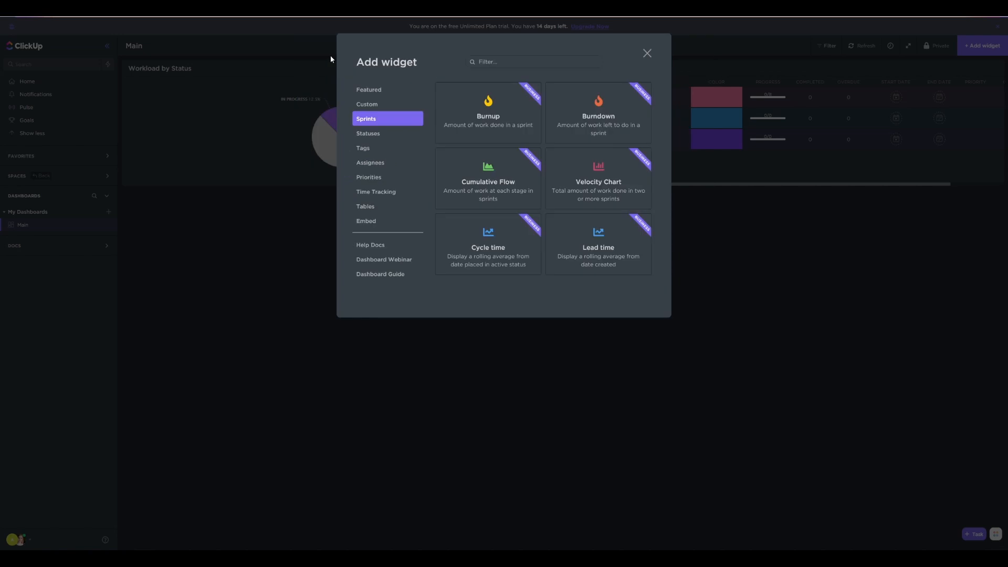
Add a Workload by Status breakdown widget for App Dev, grouped by status with all statuses shown
left_click(370, 133)
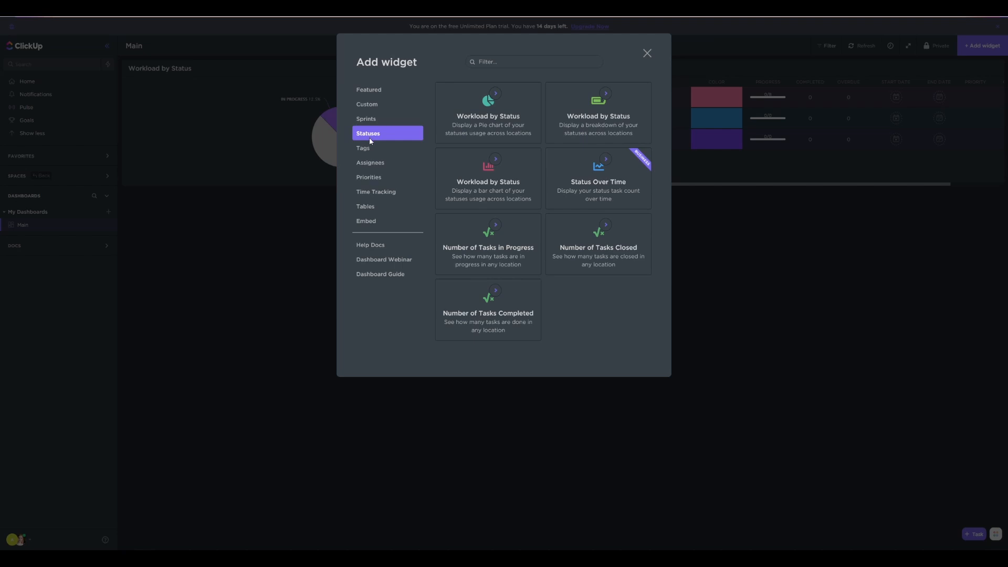
left_click(601, 125)
left_click(465, 202)
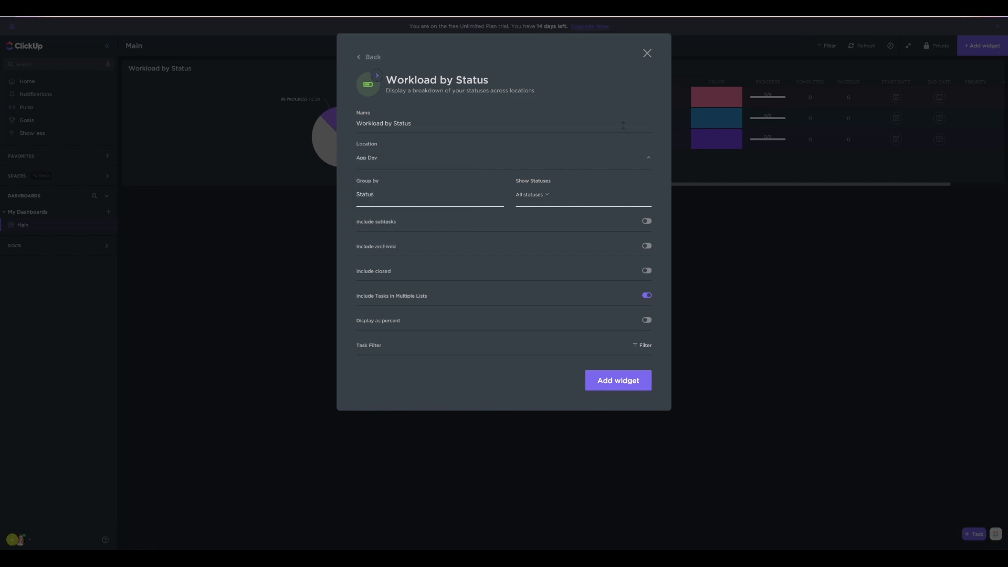
left_click(613, 382)
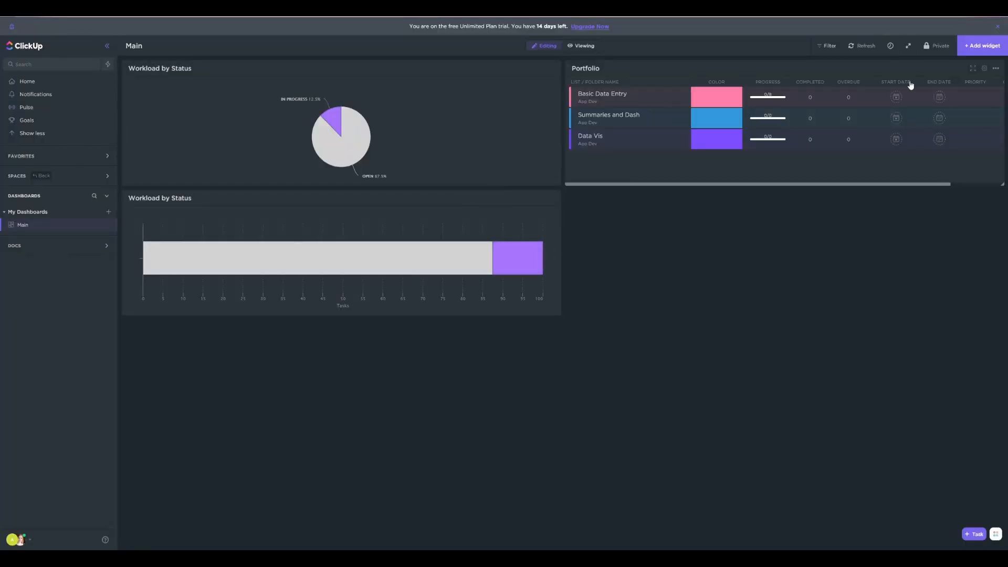
Add a Time Reporting widget to the dashboard with its time range set to This year
left_click(982, 45)
left_click(366, 104)
left_click(368, 133)
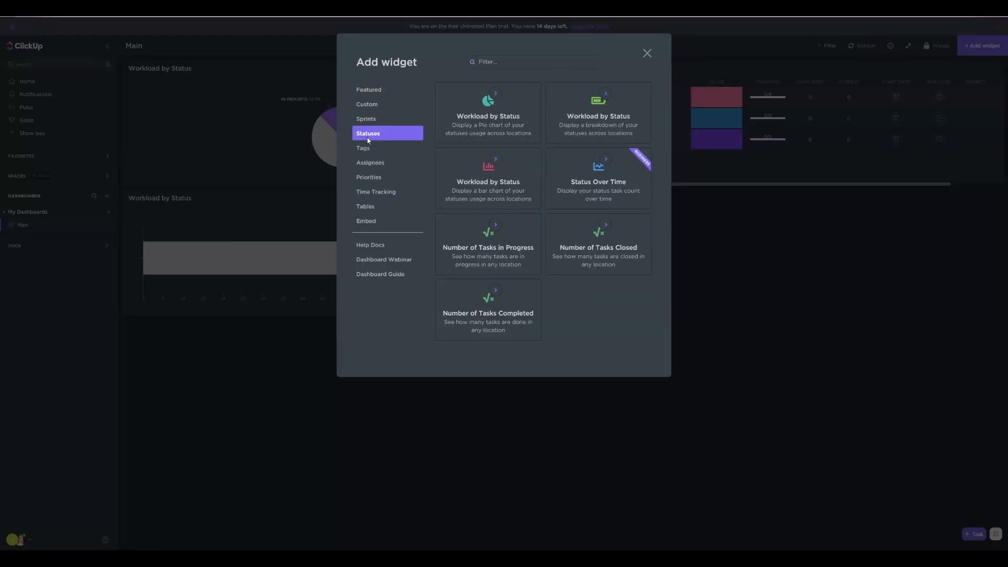
left_click(371, 163)
left_click(376, 191)
left_click(488, 113)
left_click(373, 154)
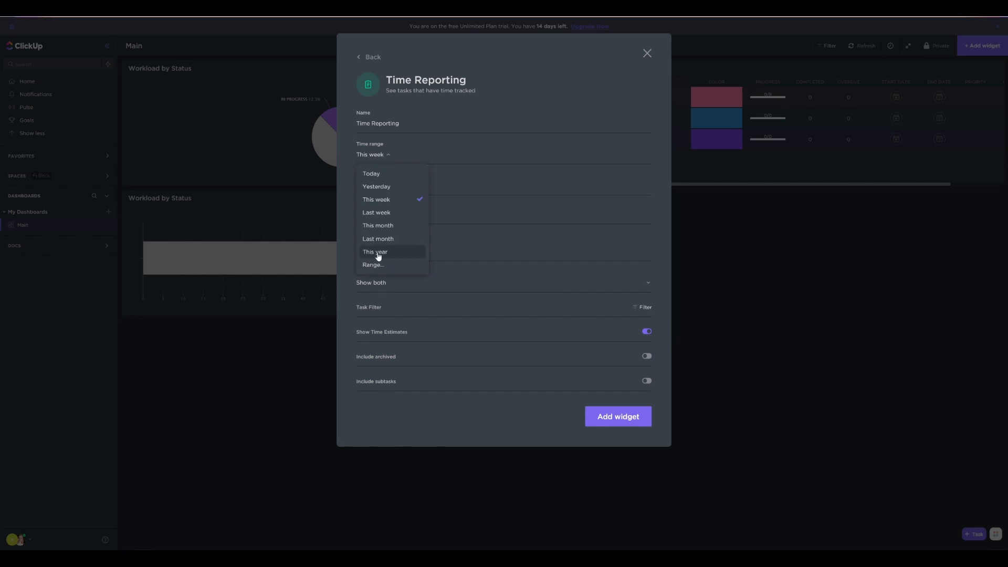
left_click(376, 252)
left_click(619, 417)
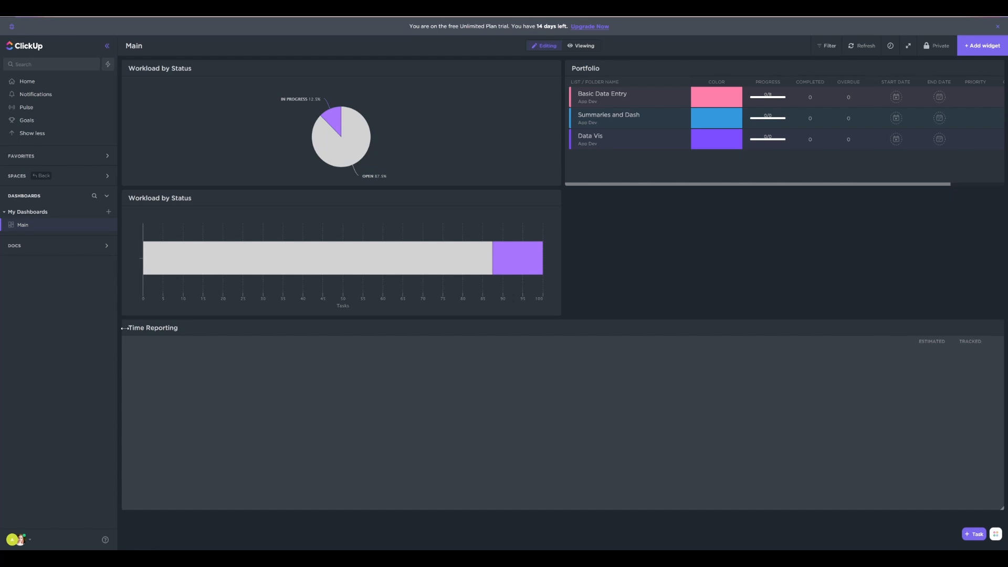
Fit the Time Reporting widget at half width directly beneath Portfolio and stretch the Workload by Status breakdown to the same height
left_click_drag(125, 328, 566, 328)
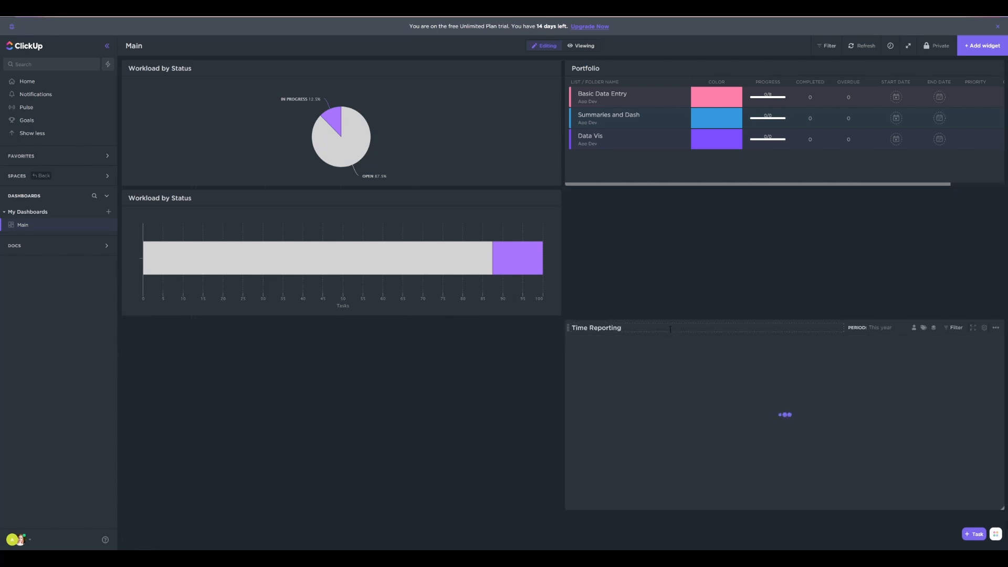
left_click_drag(670, 329, 667, 203)
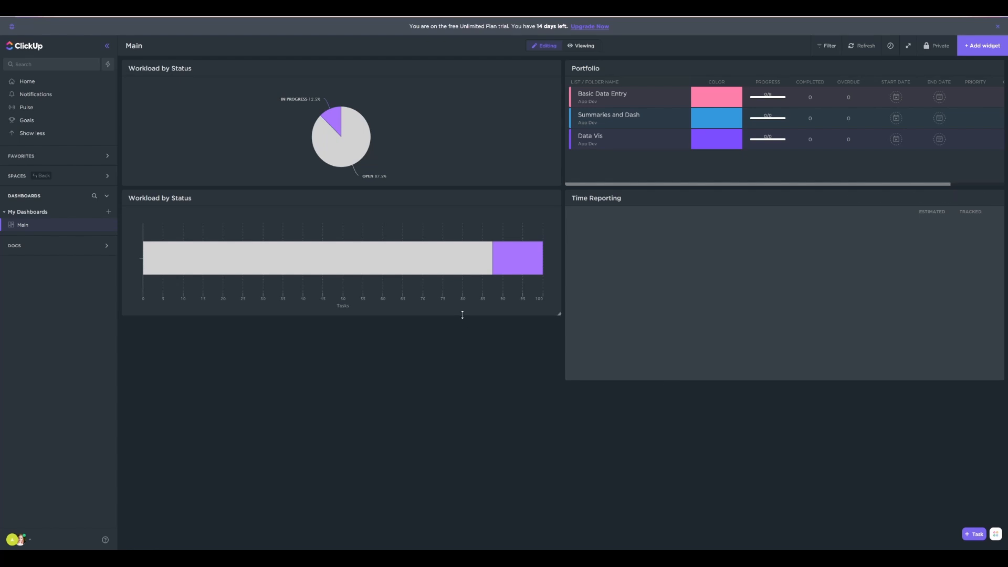
left_click_drag(462, 314, 462, 378)
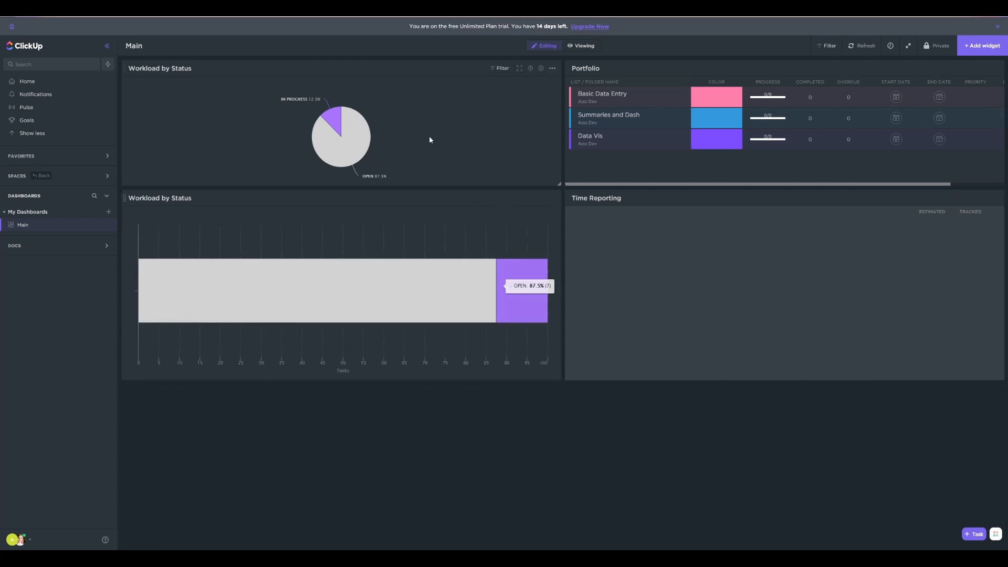
Swap the two Workload by Status widgets so the pie chart sits below the breakdown, matching their heights to the neighbouring widgets
left_click_drag(428, 96, 428, 408)
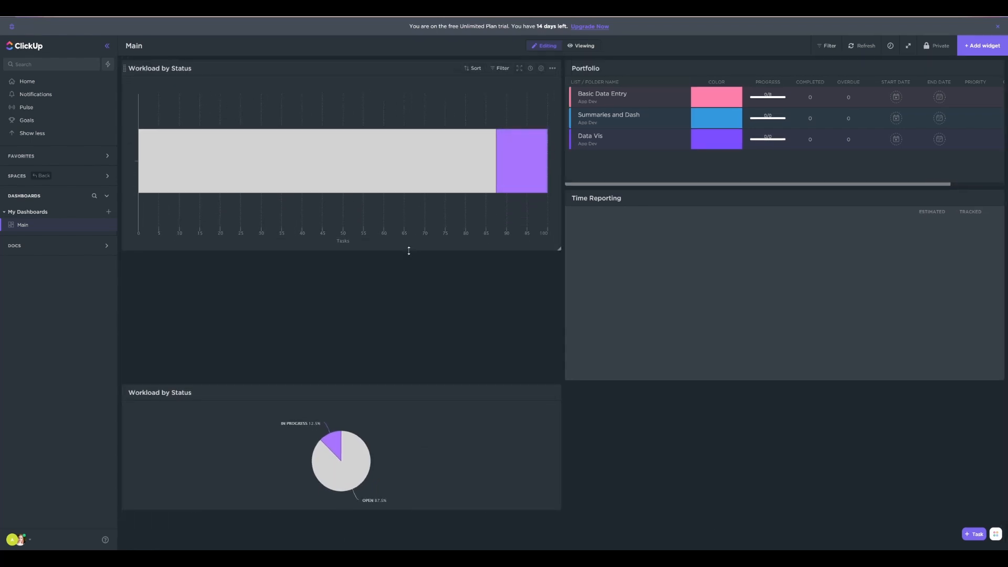
left_click_drag(407, 247, 409, 178)
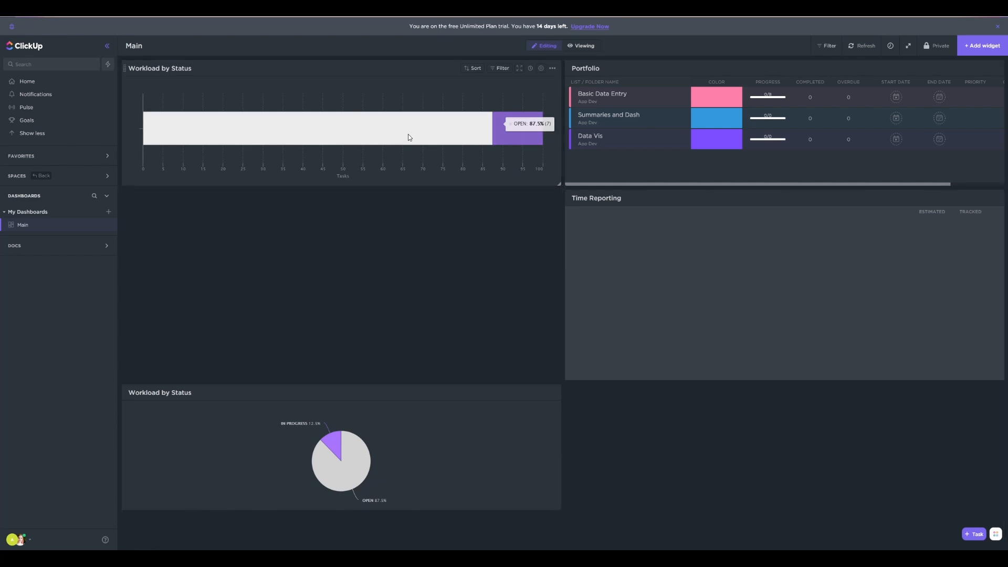
left_click_drag(395, 410, 402, 220)
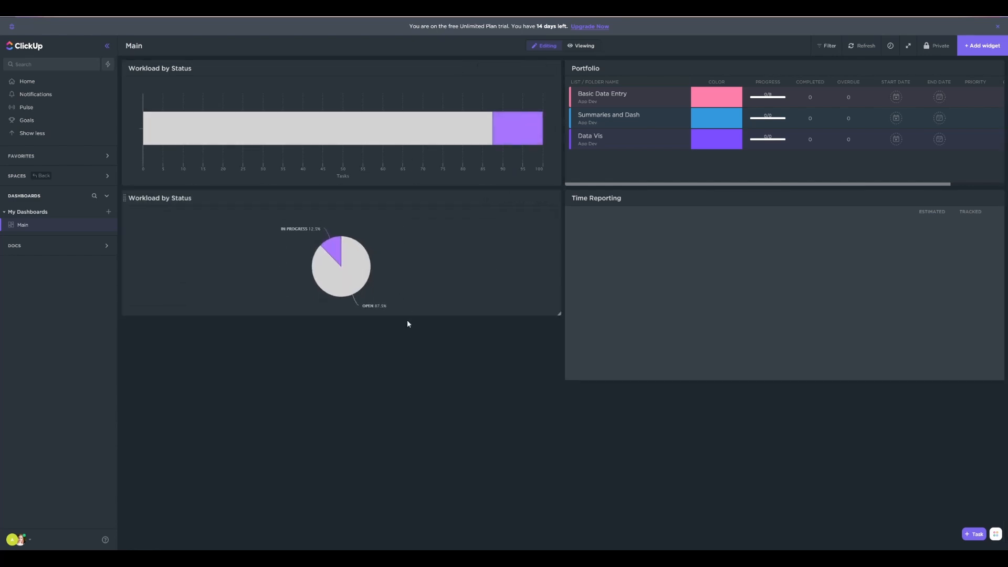
left_click_drag(407, 314, 407, 378)
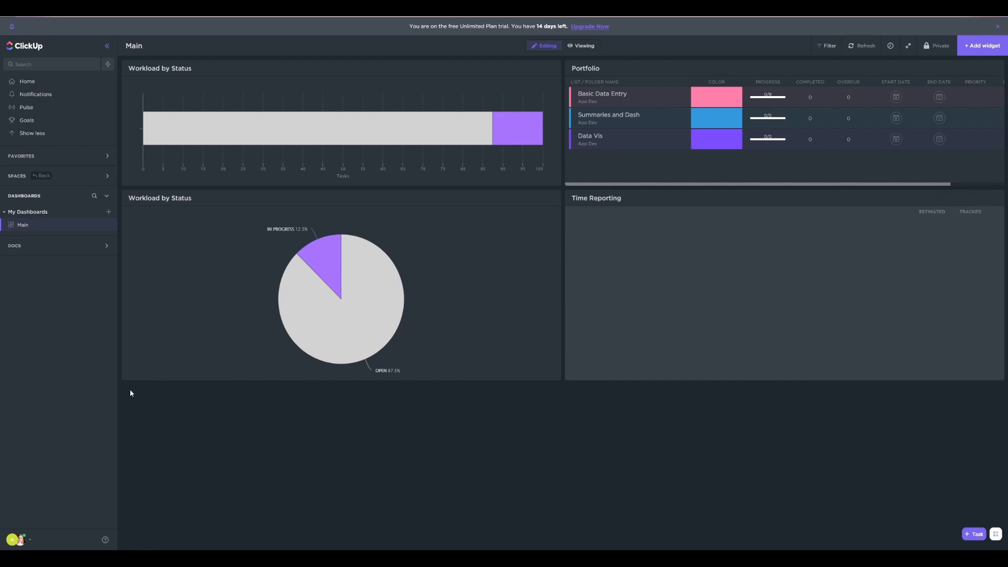
Add a Workload by Status bar chart widget to the Main dashboard
left_click(982, 46)
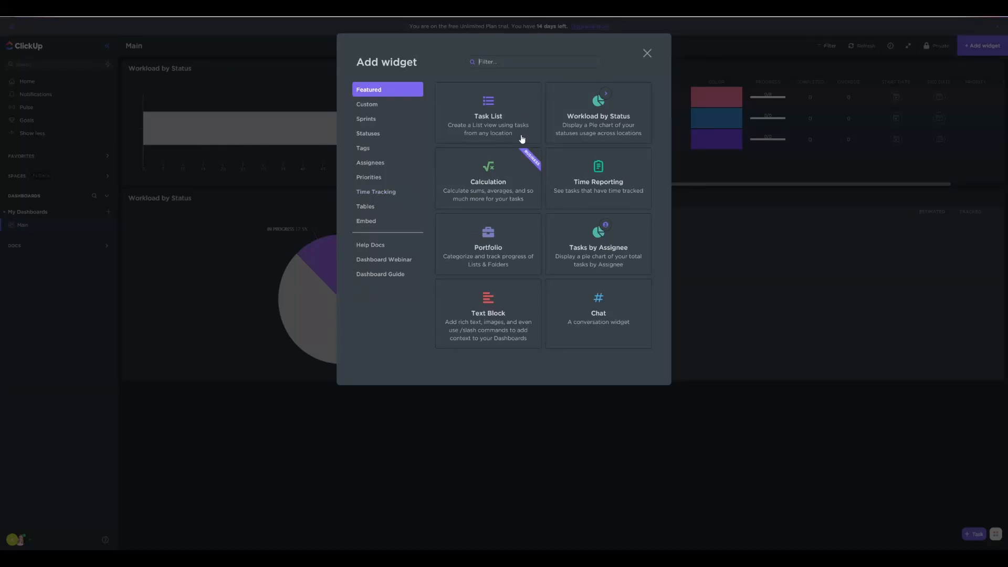
left_click(374, 194)
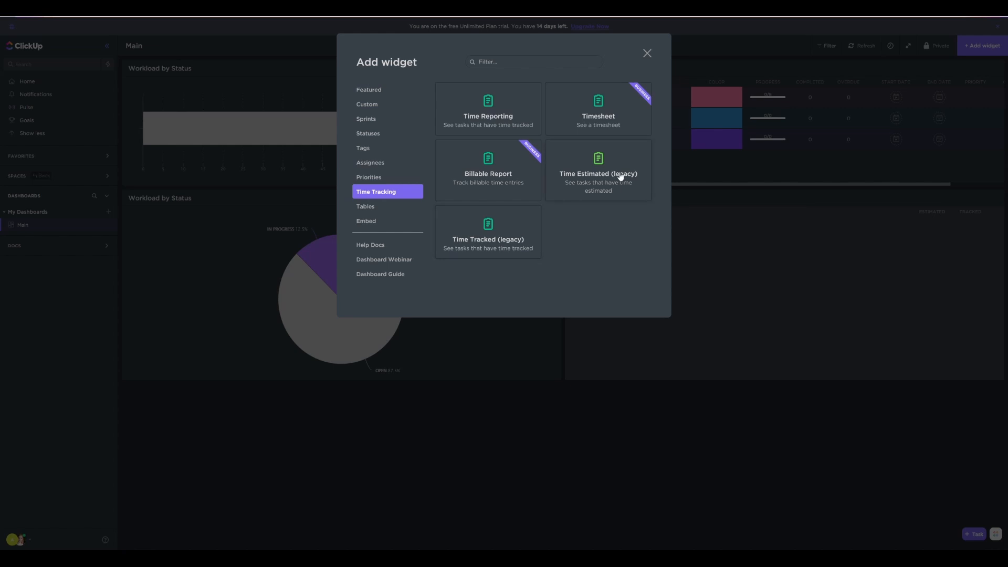
left_click(635, 429)
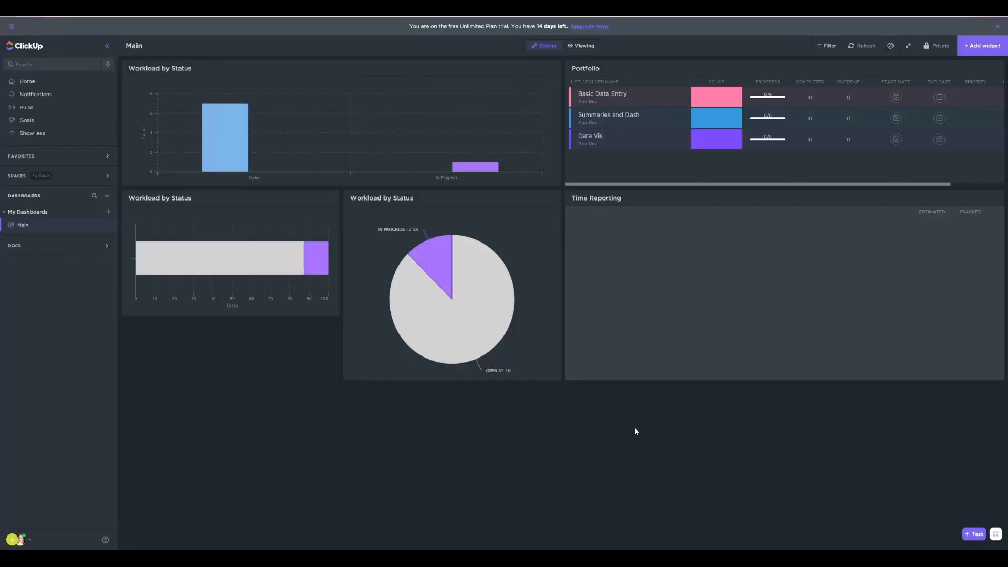
Check the Home overview, return to the Main dashboard and switch it to viewing mode
left_click(38, 83)
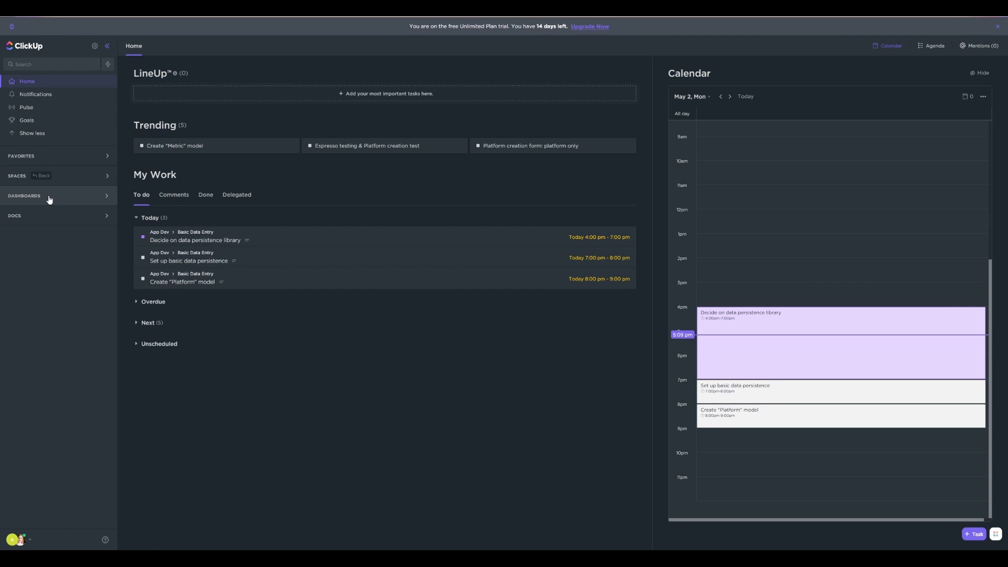
left_click(90, 199)
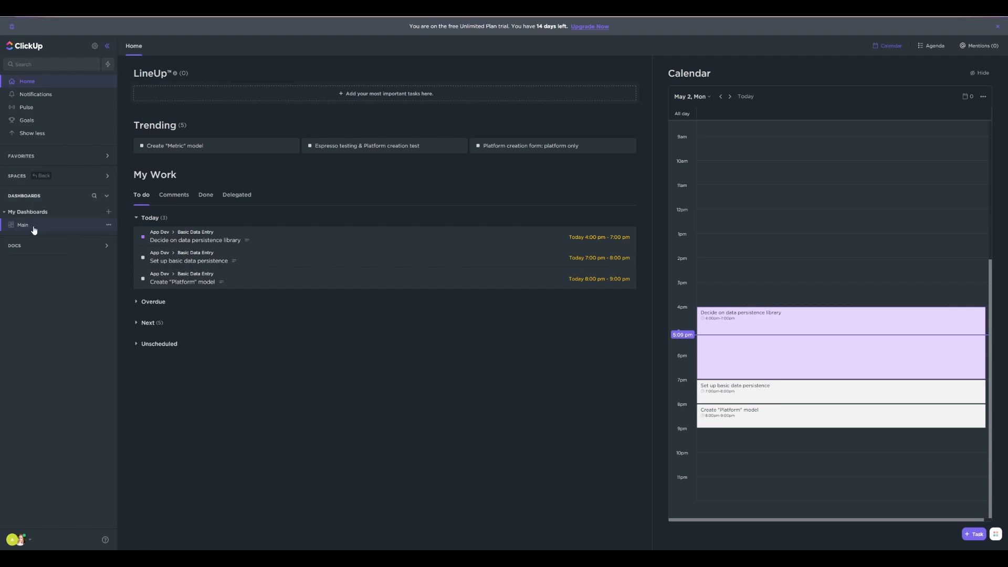
left_click(23, 225)
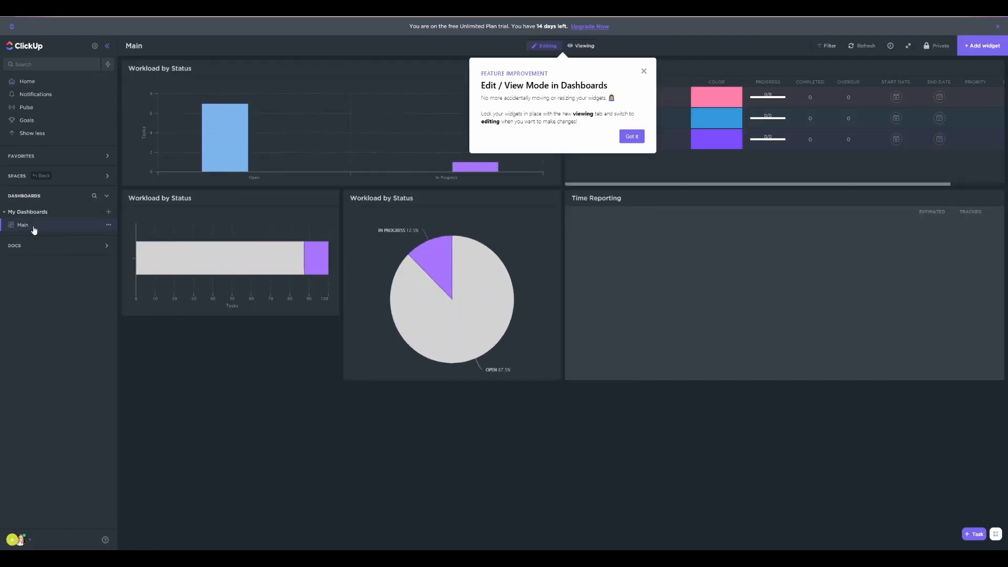
left_click(633, 137)
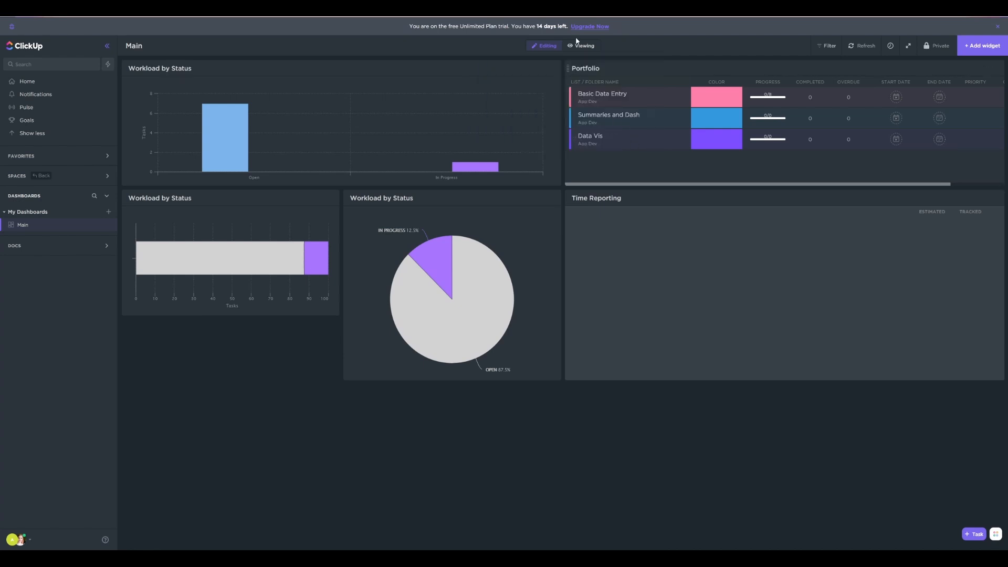
left_click(581, 46)
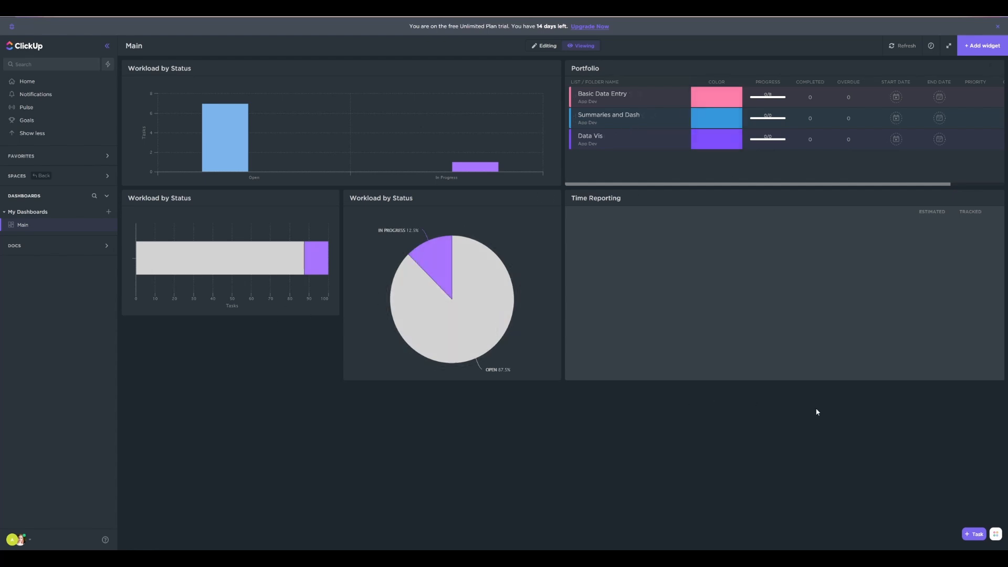
Open the Finish V1 of App goal to review its V1 Tickets target and timeline
left_click(27, 121)
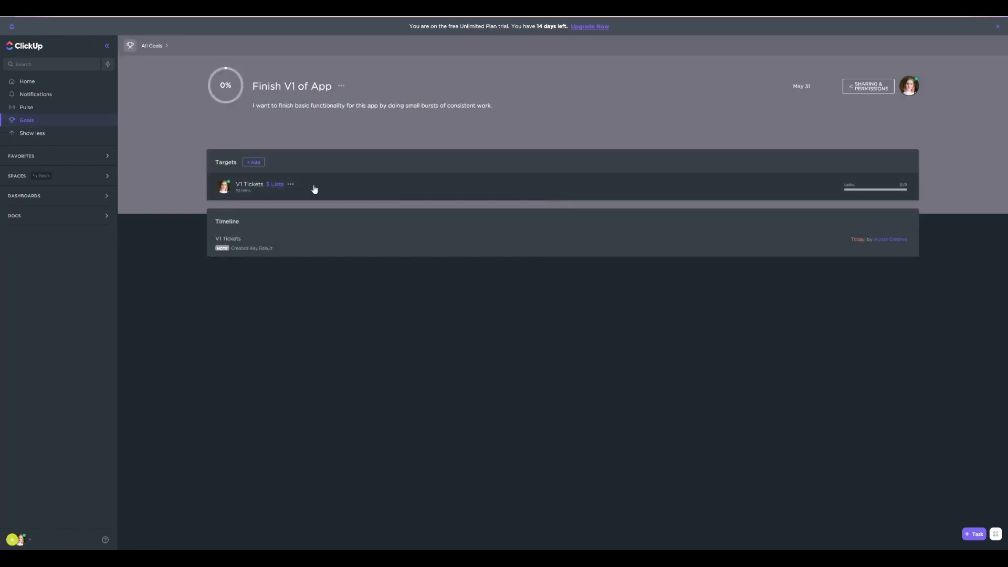
Open the Main dashboard to view its widgets, and return to the Home overview
left_click(25, 197)
left_click(31, 226)
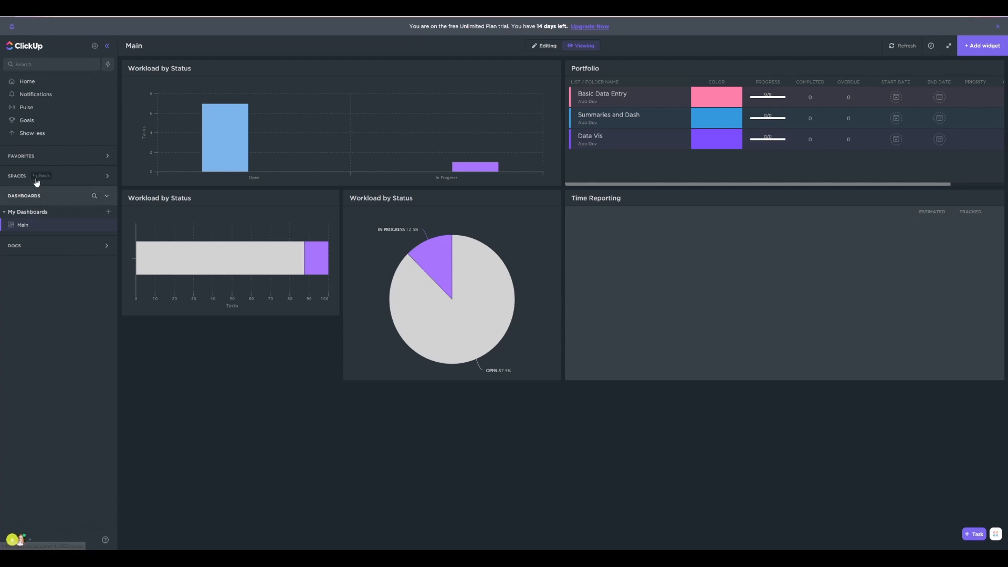
left_click(33, 84)
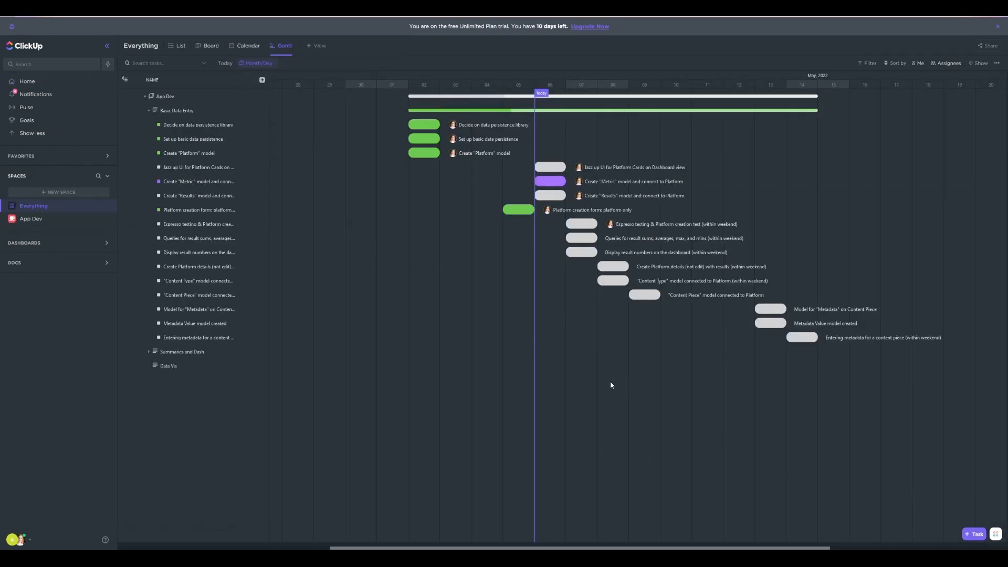
Set the Everything Gantt view's timescale to Zoom to fit and save the view
left_click(255, 63)
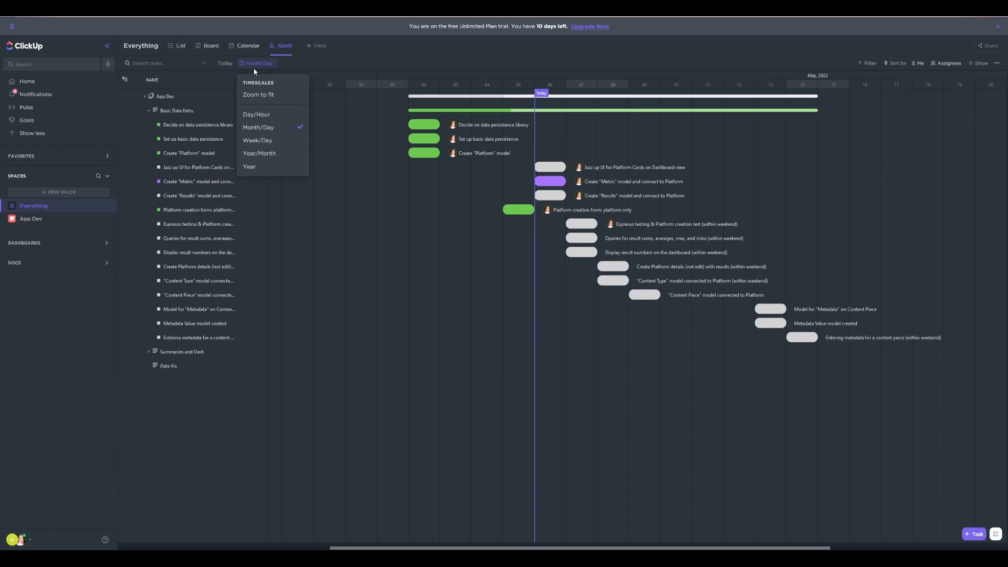
left_click(255, 95)
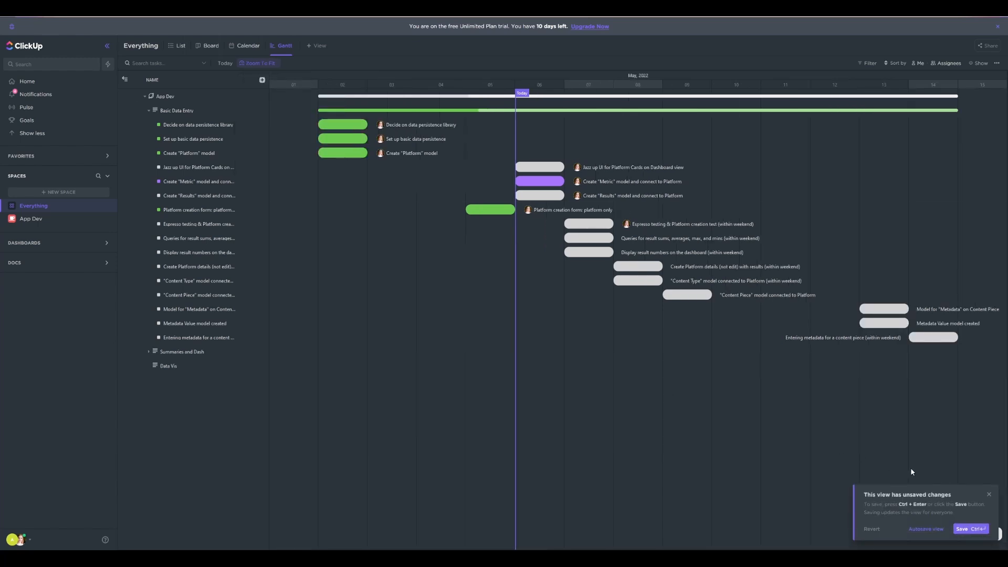
left_click(971, 530)
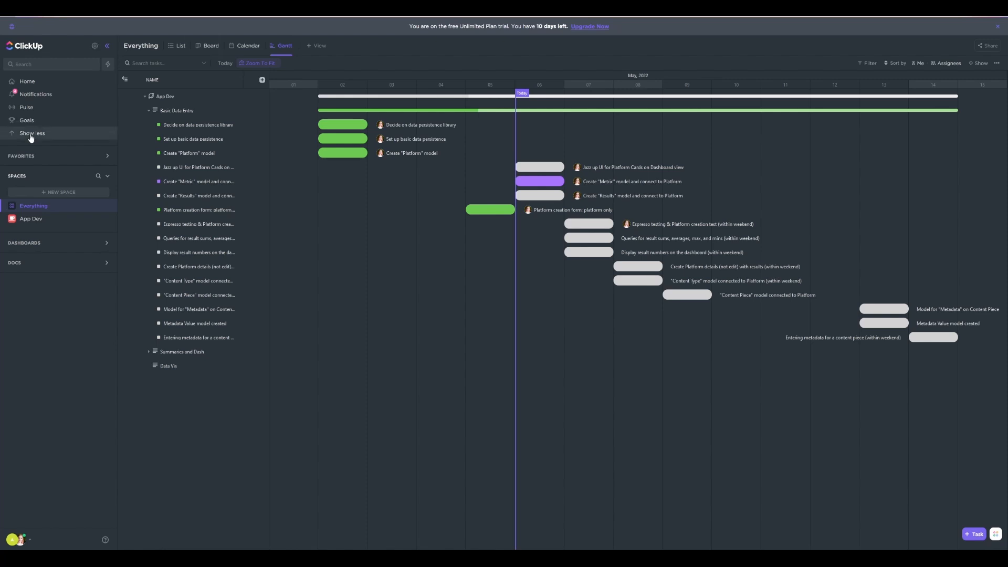
Open the Main dashboard in editing mode and open the settings of the Workload by Status pie chart
left_click(26, 243)
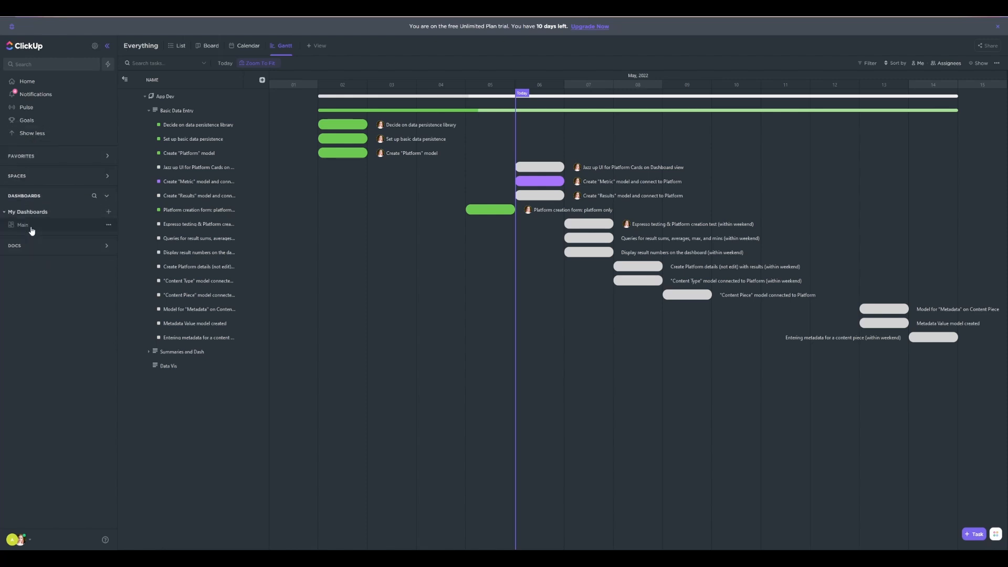
left_click(32, 227)
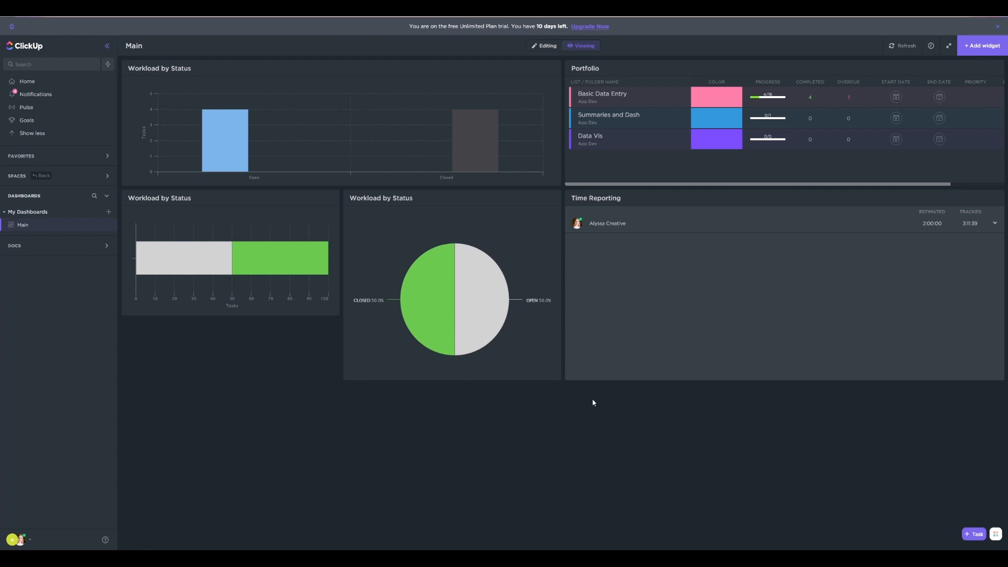
left_click(546, 47)
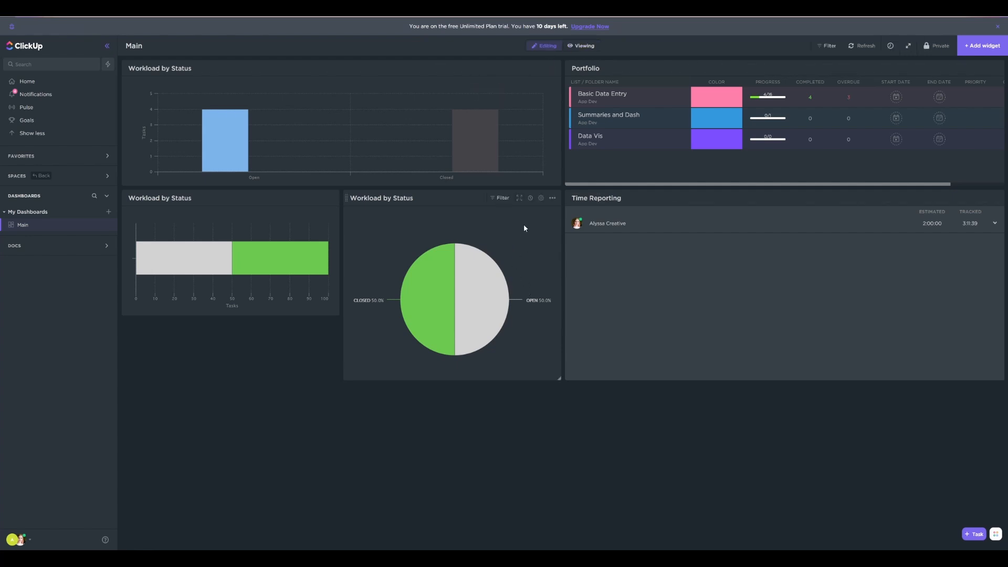
left_click(540, 198)
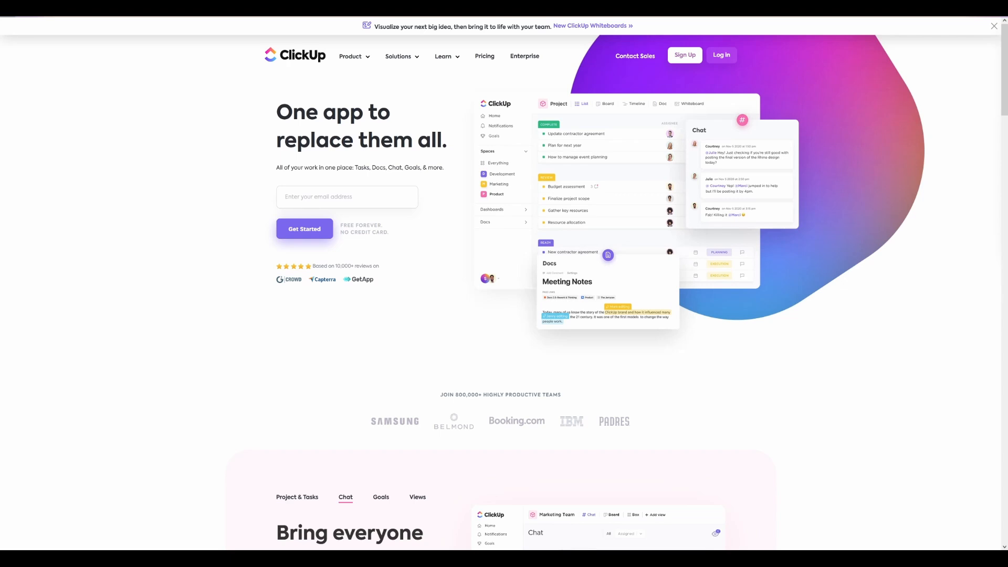
Review the ClickUp website's homepage, from the feature sections on chat, goals, views and whiteboards through imports and team uses to the support section
scroll(754, 314, "down", 3)
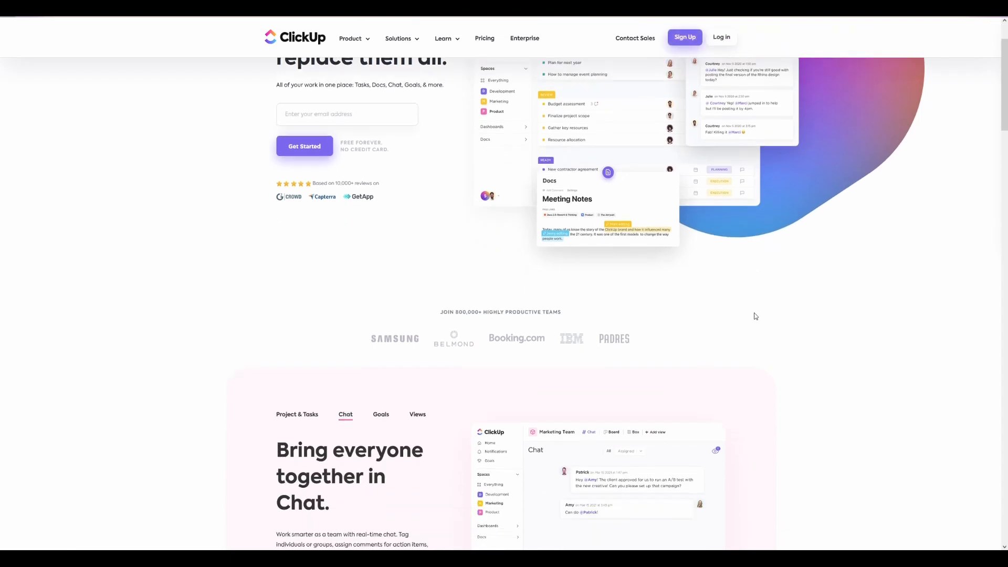
scroll(802, 313, "down", 2)
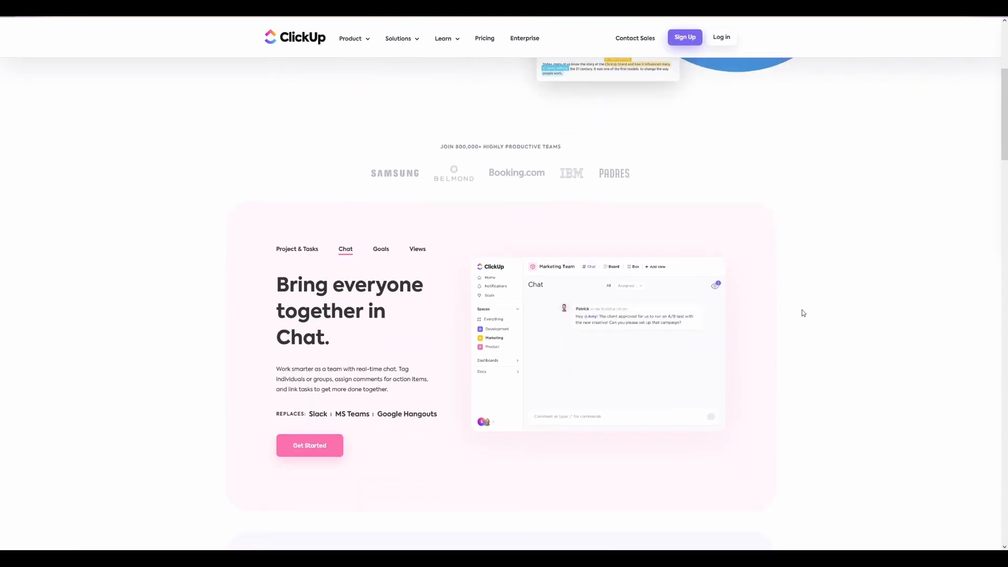
scroll(802, 314, "down", 1)
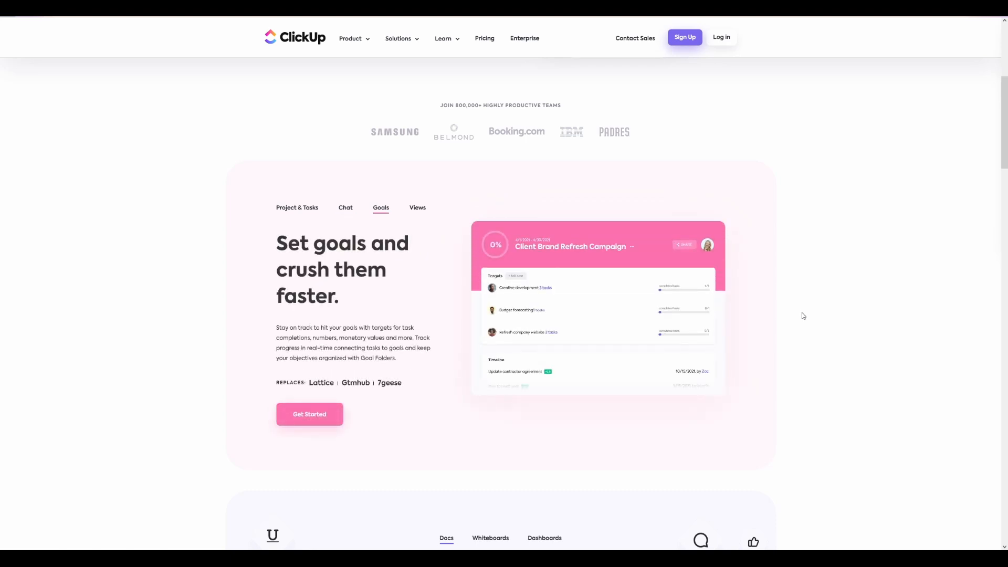
scroll(840, 318, "down", 1)
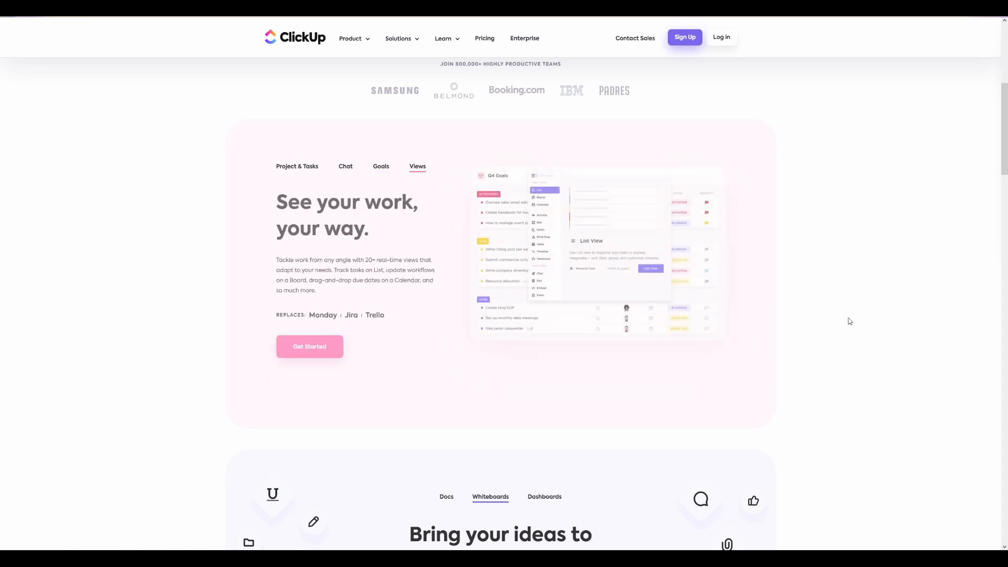
scroll(878, 301, "down", 4)
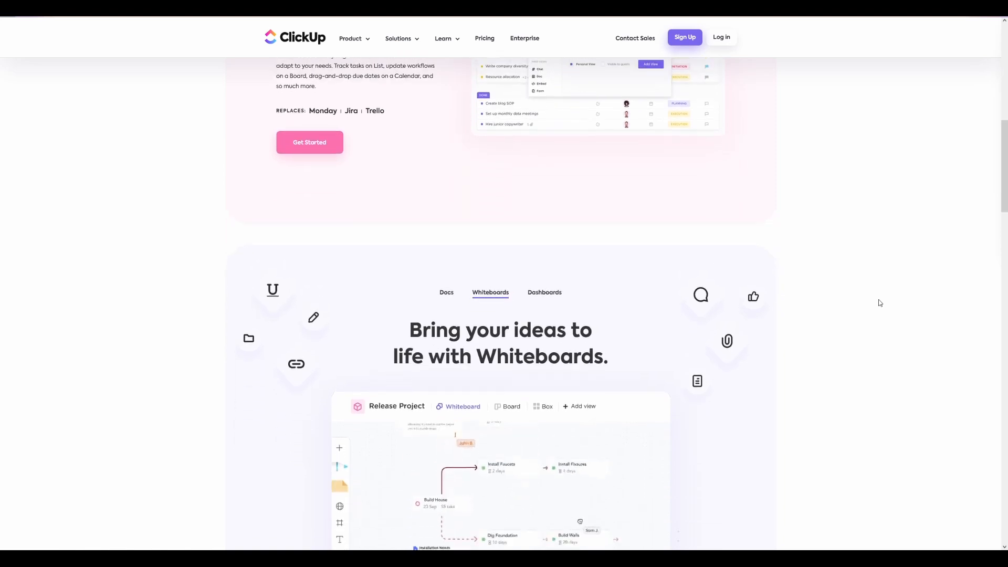
scroll(880, 303, "down", 3)
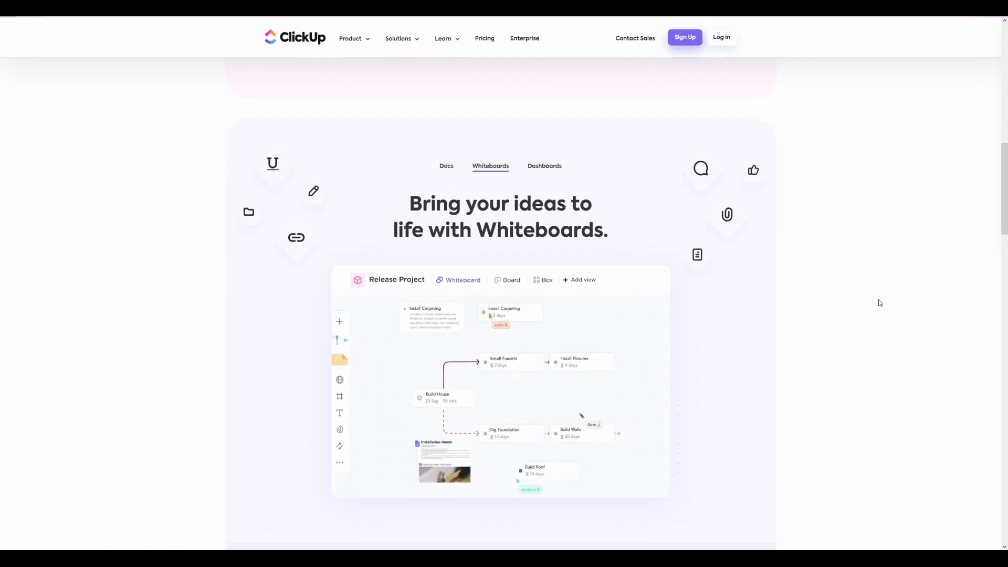
scroll(893, 297, "down", 5)
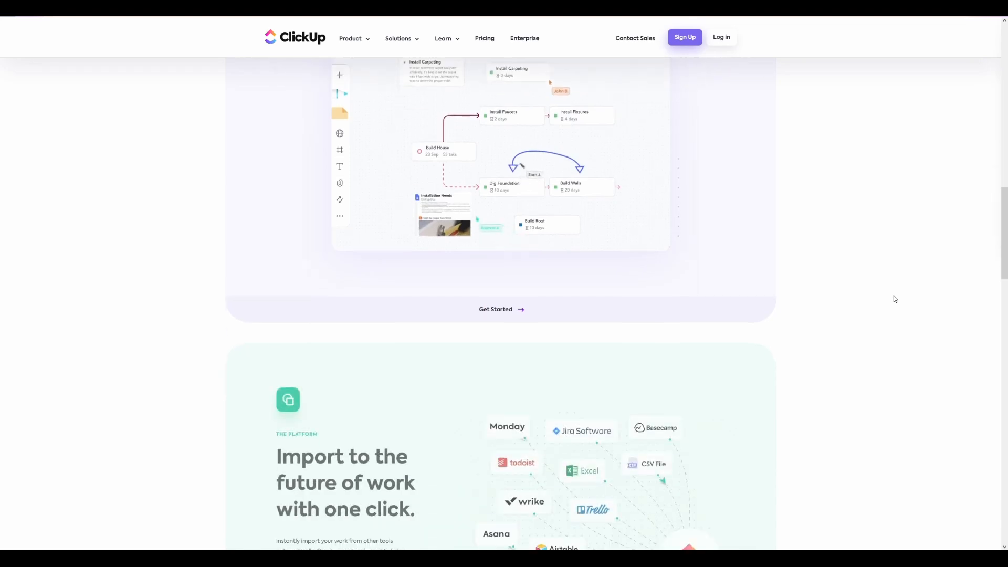
scroll(894, 298, "down", 5)
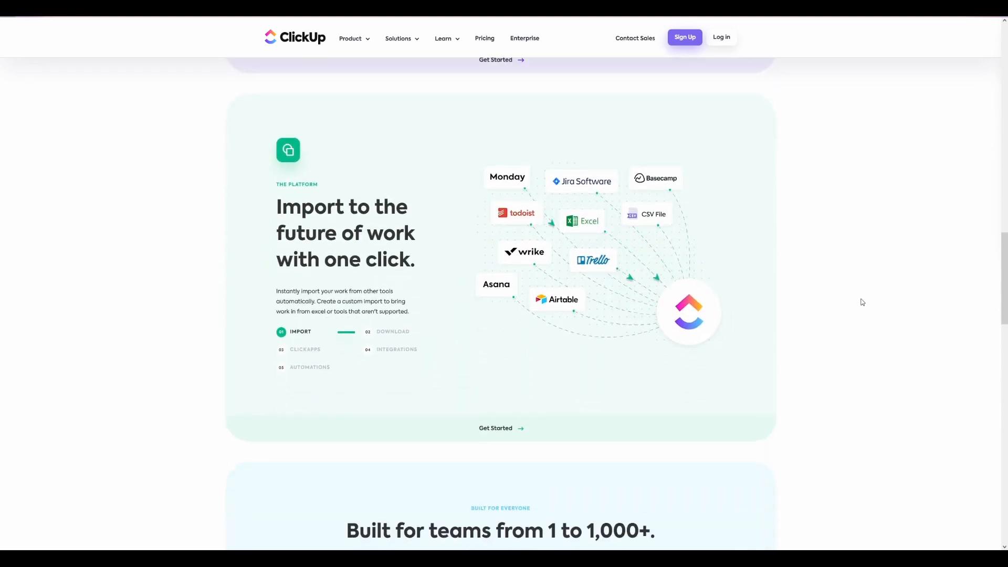
scroll(863, 302, "down", 3)
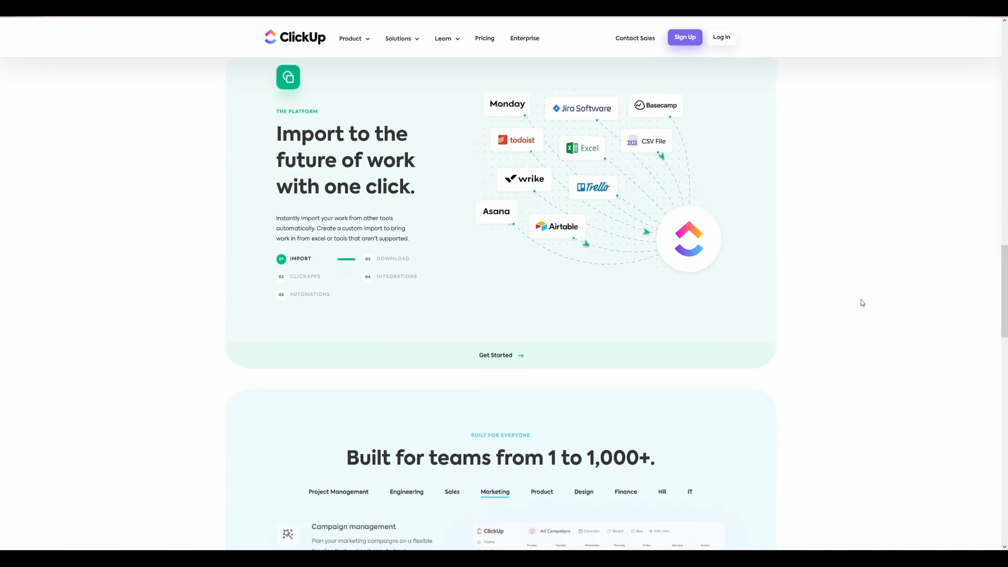
scroll(863, 302, "down", 3)
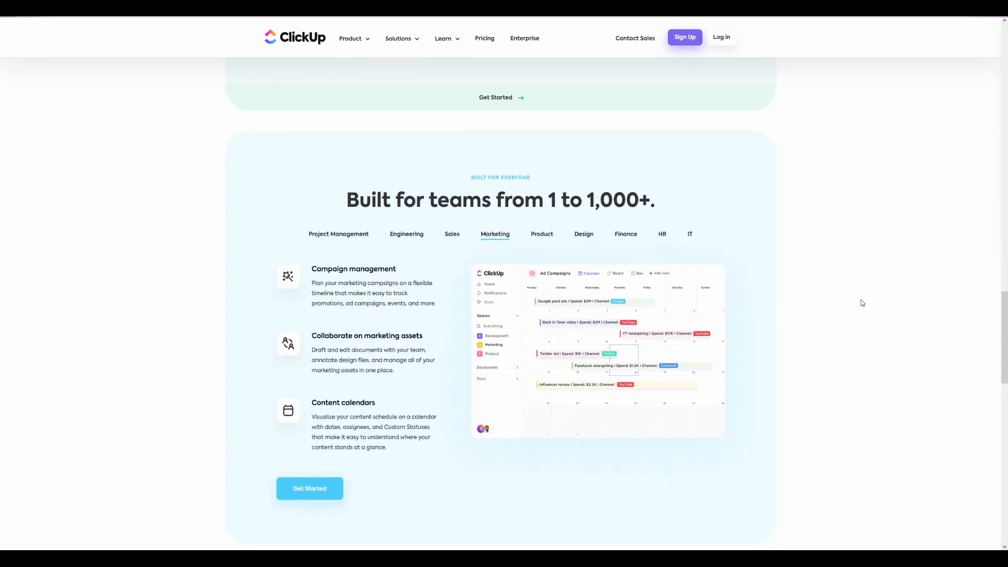
scroll(862, 303, "down", 1)
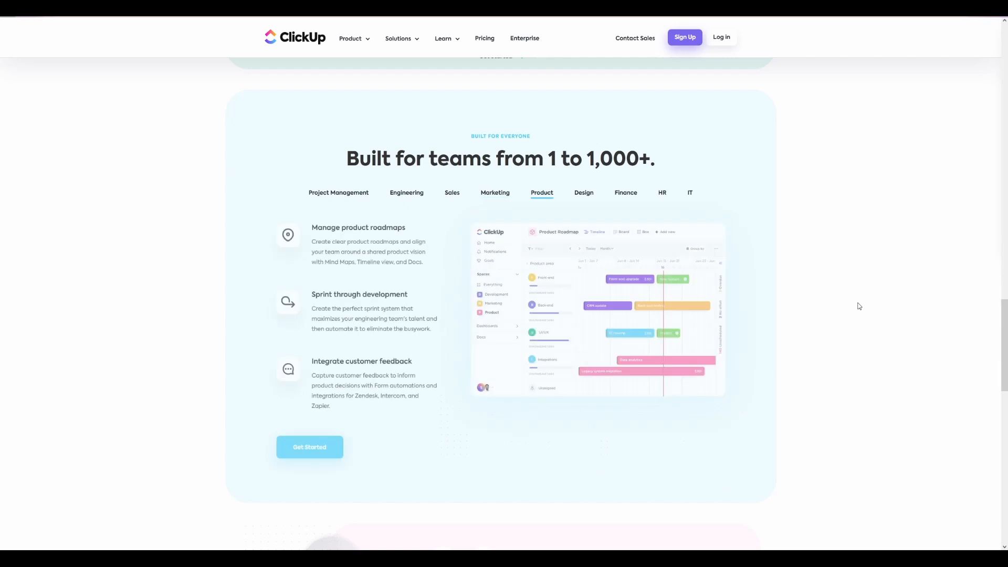
scroll(859, 306, "down", 7)
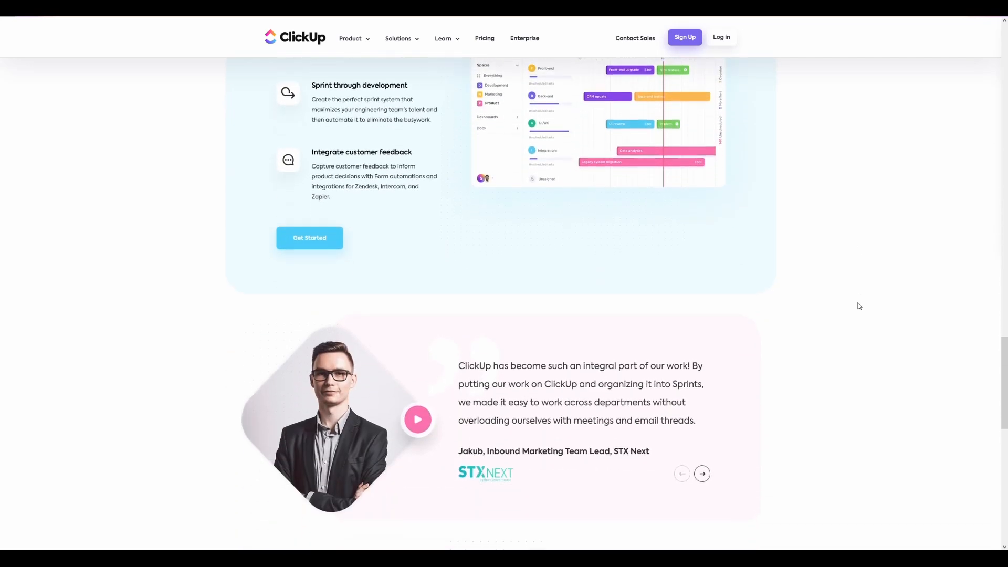
scroll(859, 306, "down", 7)
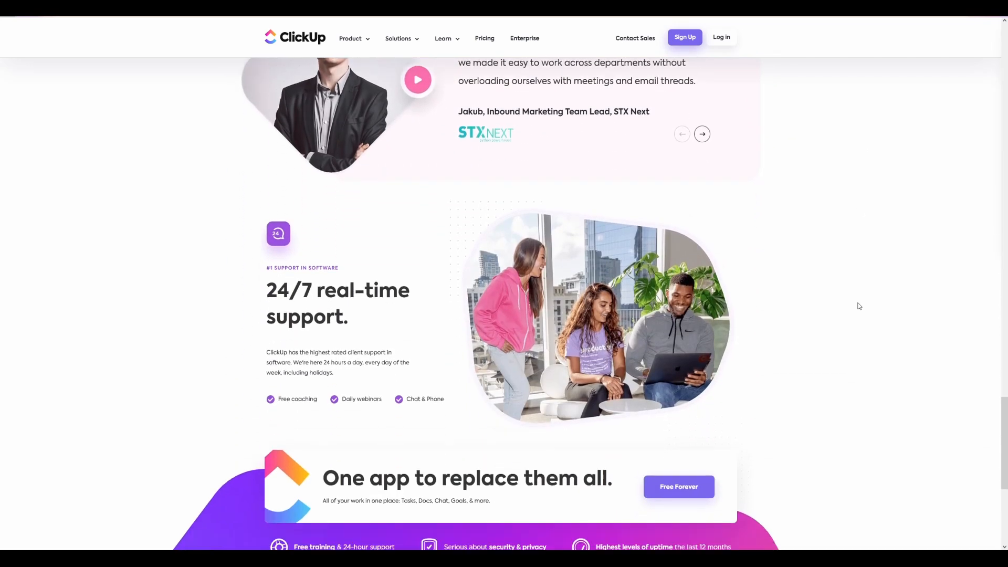